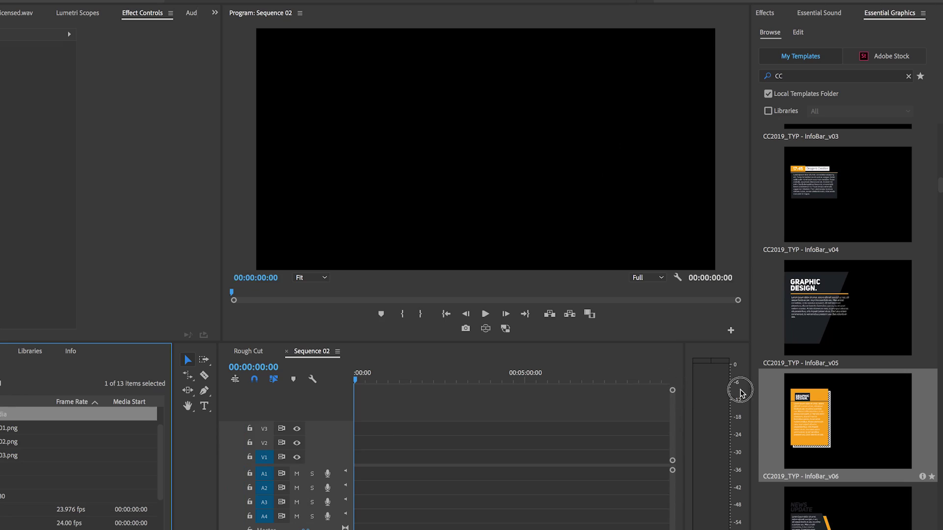
# Step: Place the CC2019_TYP - InfoBar_v06 template on track V1 at the start of Sequence 02 and move the playhead to 00:00:28:00
pyautogui.moveTo(740, 393); pyautogui.dragTo(358, 457)
pyautogui.moveTo(359, 384); pyautogui.dragTo(373, 384)
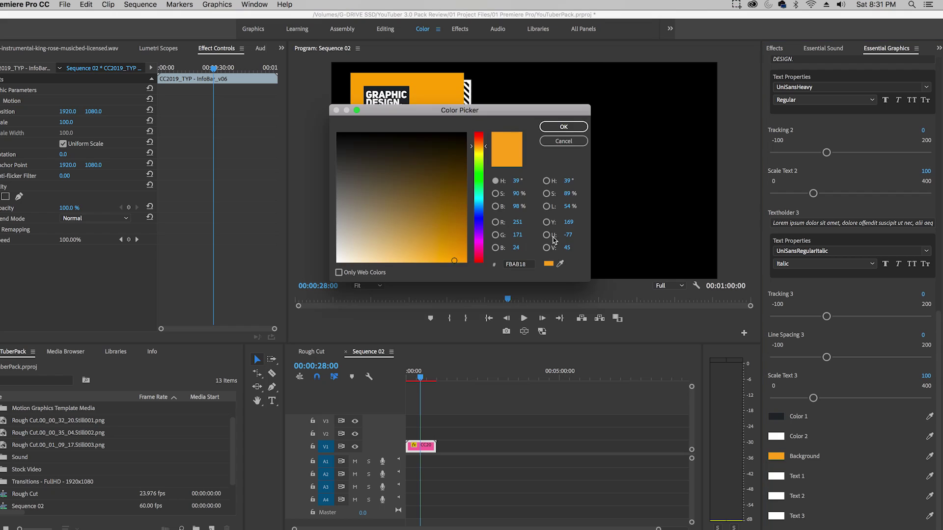
# Step: Change the InfoBar graphic's Background colour to green
pyautogui.click(480, 192)
pyautogui.click(564, 129)
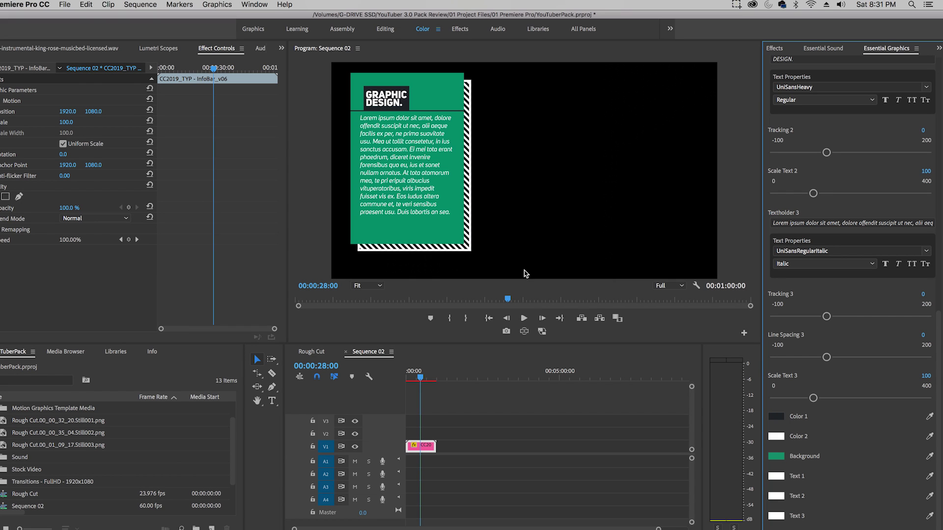
pyautogui.click(152, 4)
pyautogui.click(169, 43)
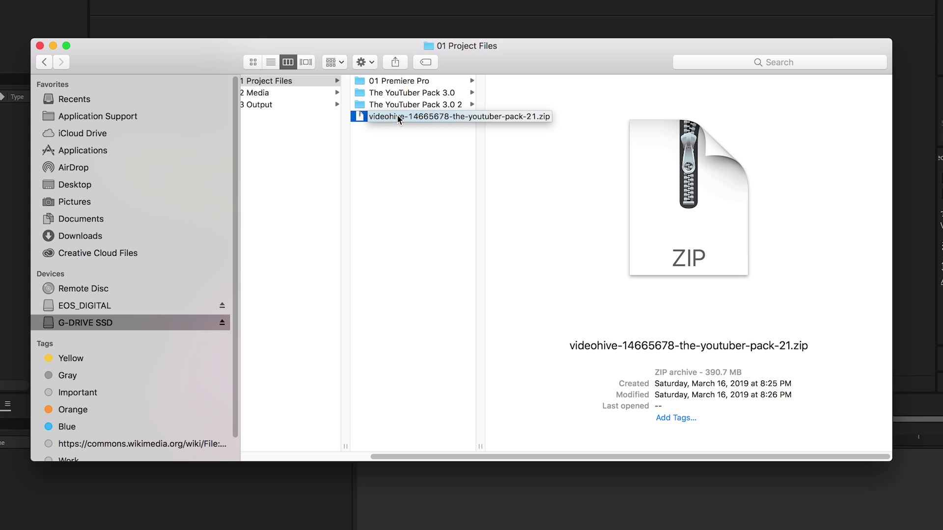
# Step: Switch to Finder and look through the After Effects Project Files, MOGRT 2018 and MOGRT 2019 folders in The YouTuber Pack 3.0 2
pyautogui.click(418, 104)
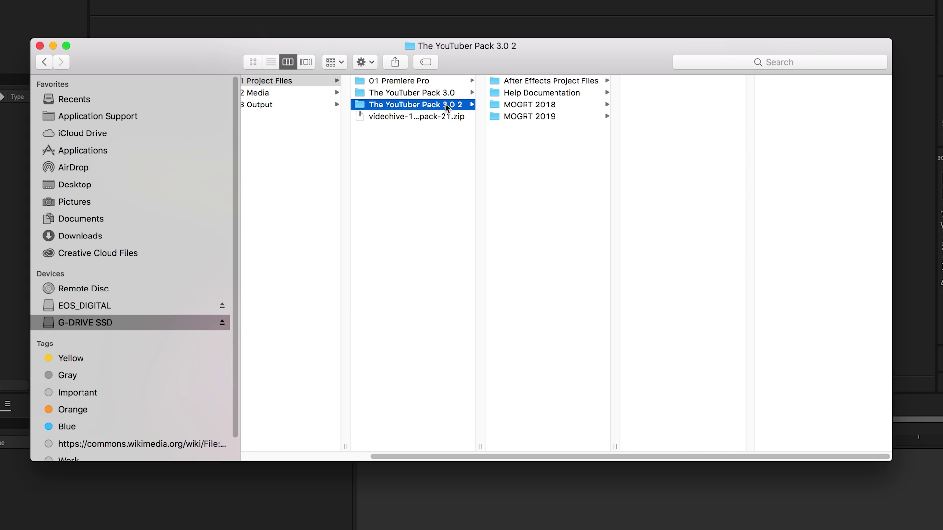
pyautogui.click(545, 83)
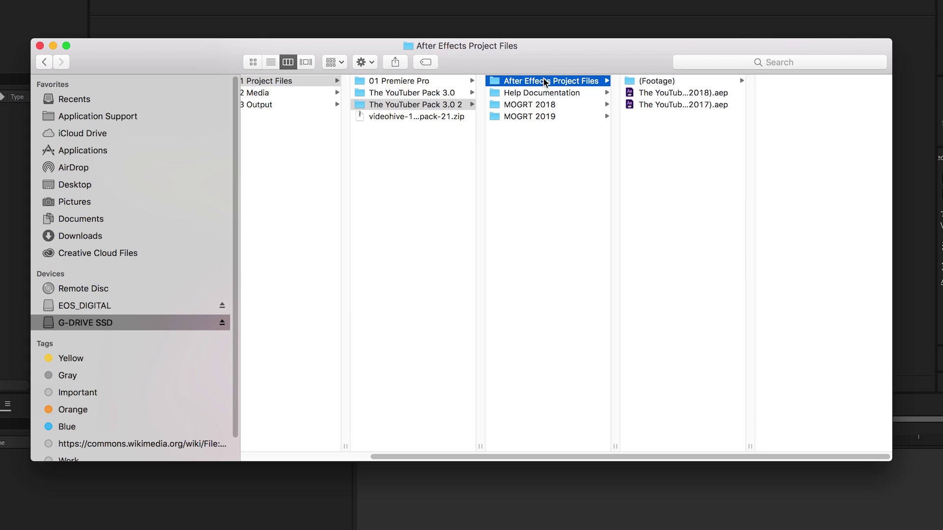
pyautogui.click(546, 106)
pyautogui.click(548, 117)
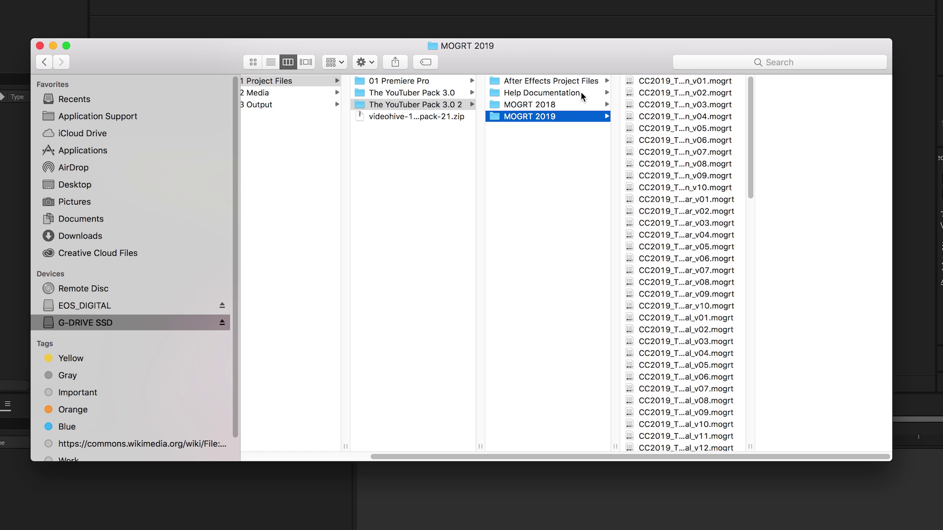
# Step: Open ReadMe.txt from the Help Documentation folder, examine the link for downloading all fonts, and close the file
pyautogui.click(582, 94)
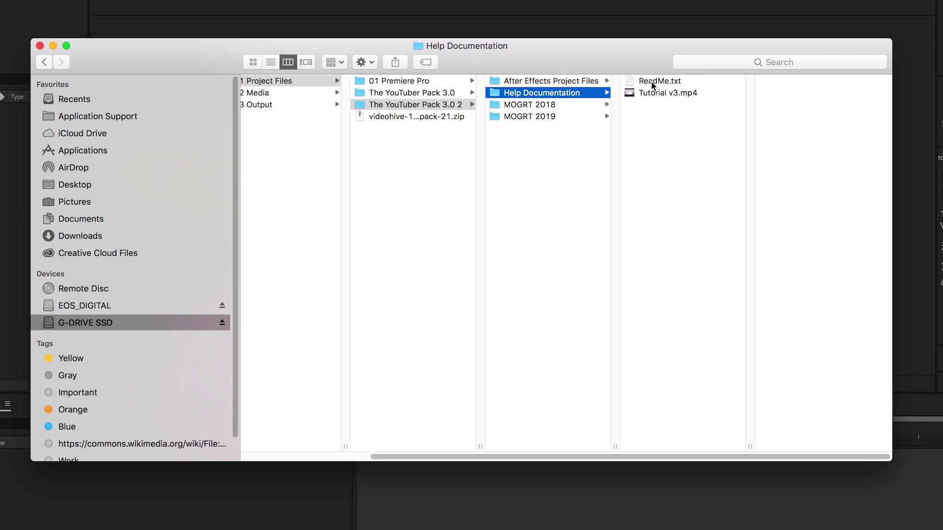
pyautogui.click(650, 81)
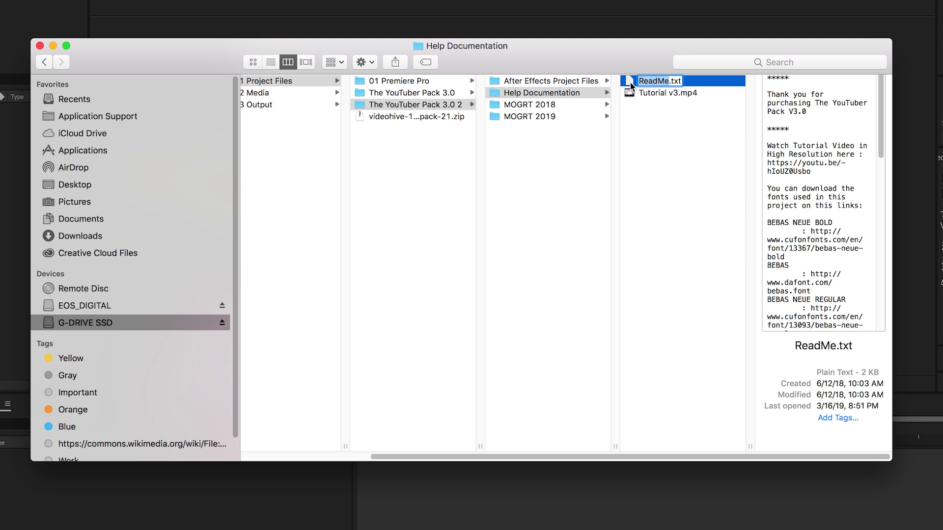
pyautogui.doubleClick(631, 82)
pyautogui.moveTo(444, 266); pyautogui.dragTo(521, 373)
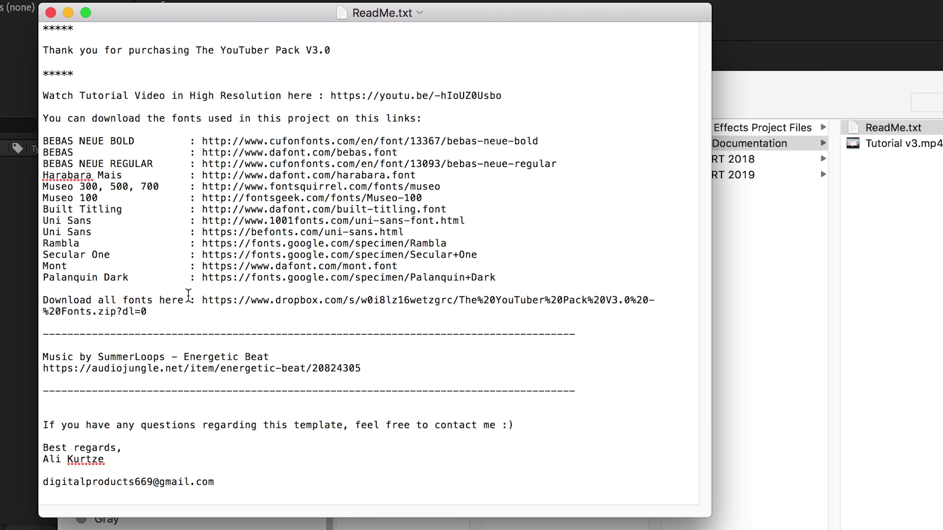
pyautogui.moveTo(139, 211); pyautogui.dragTo(149, 219)
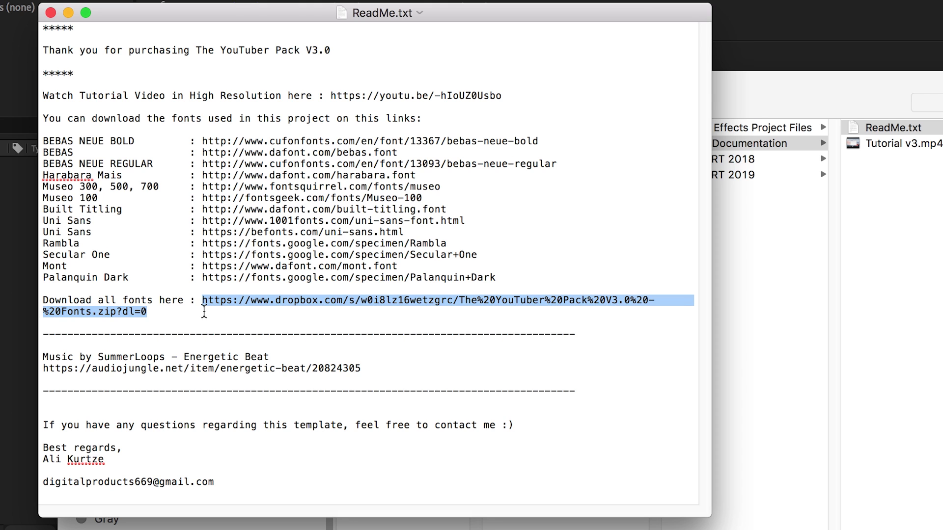
pyautogui.moveTo(43, 300); pyautogui.dragTo(182, 304)
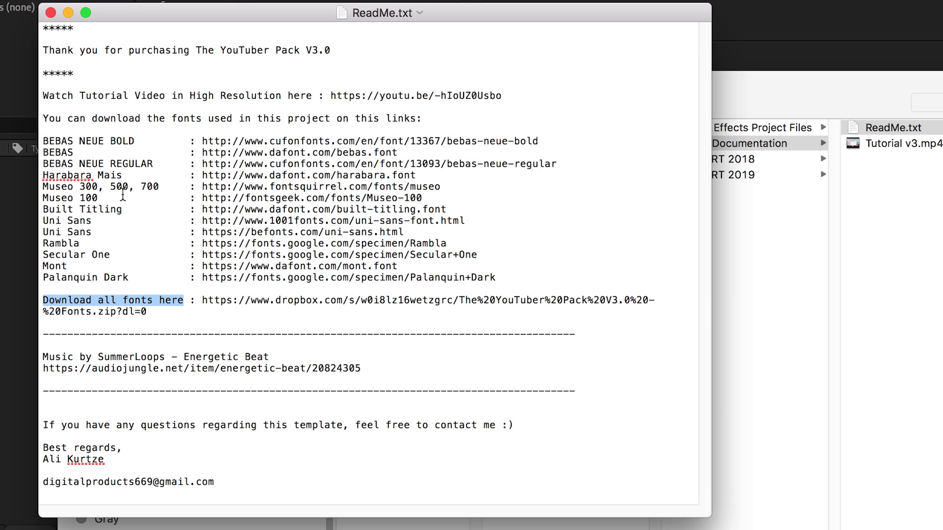
pyautogui.click(51, 13)
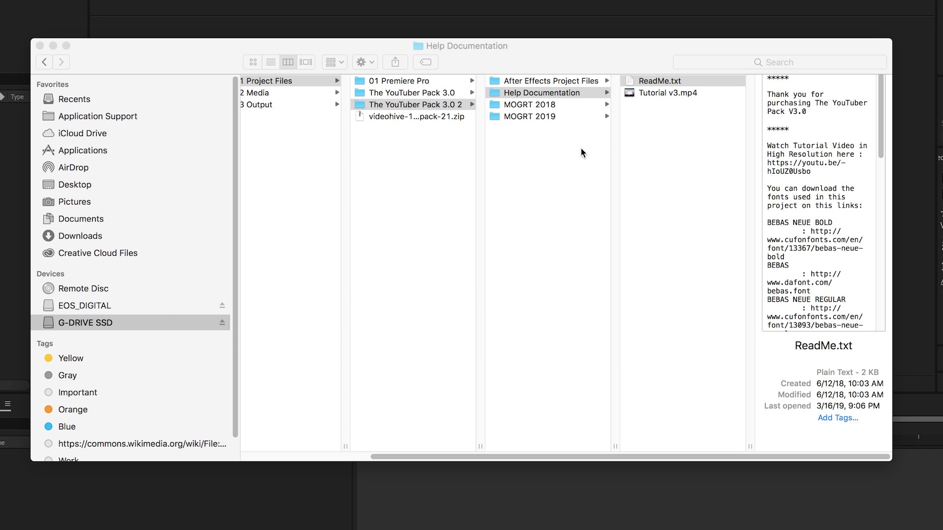
# Step: Compare the template files in the MOGRT 2018 and MOGRT 2019 folders, inspecting the details of CC2019_TYP - InfoBar_v04.mogrt
pyautogui.click(551, 109)
pyautogui.click(510, 84)
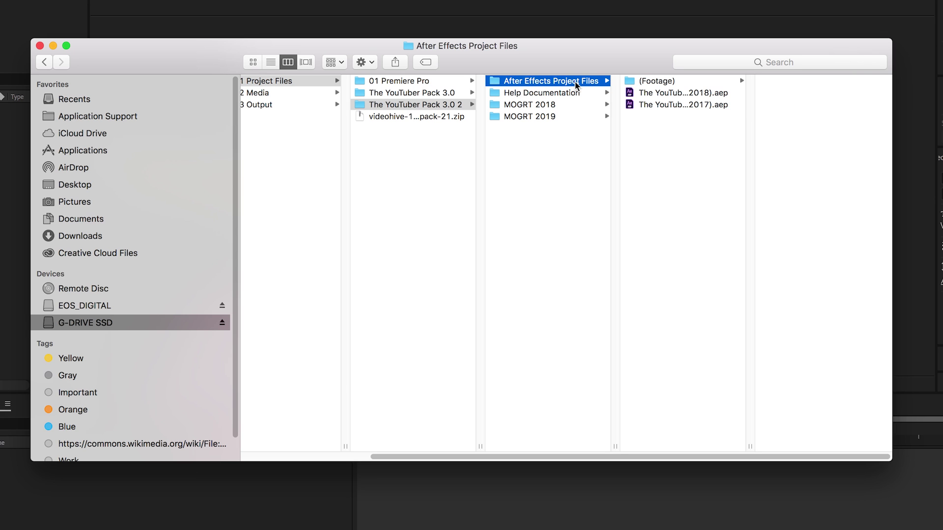
pyautogui.click(514, 106)
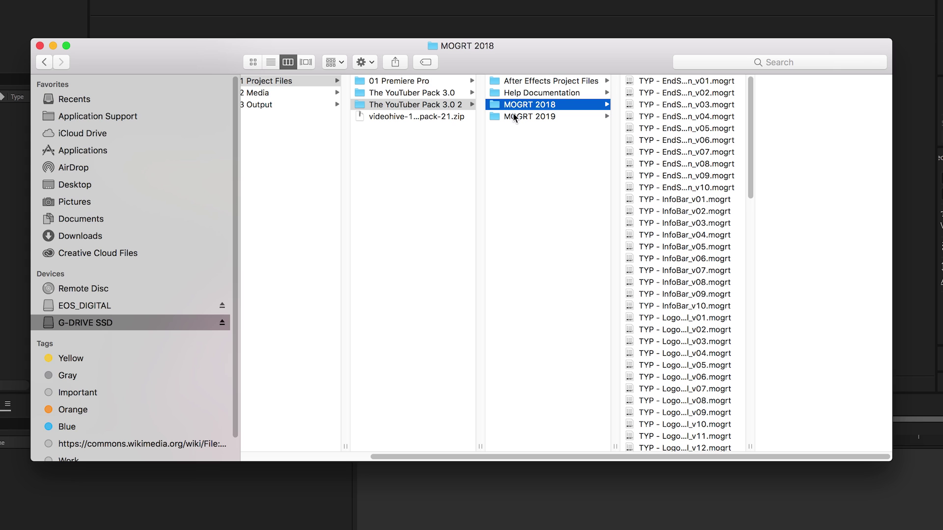
pyautogui.click(520, 117)
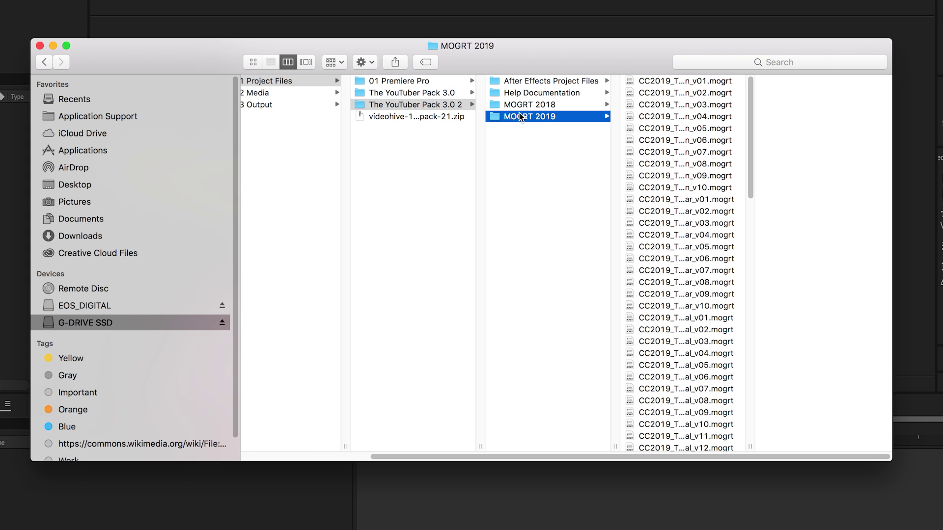
pyautogui.click(520, 106)
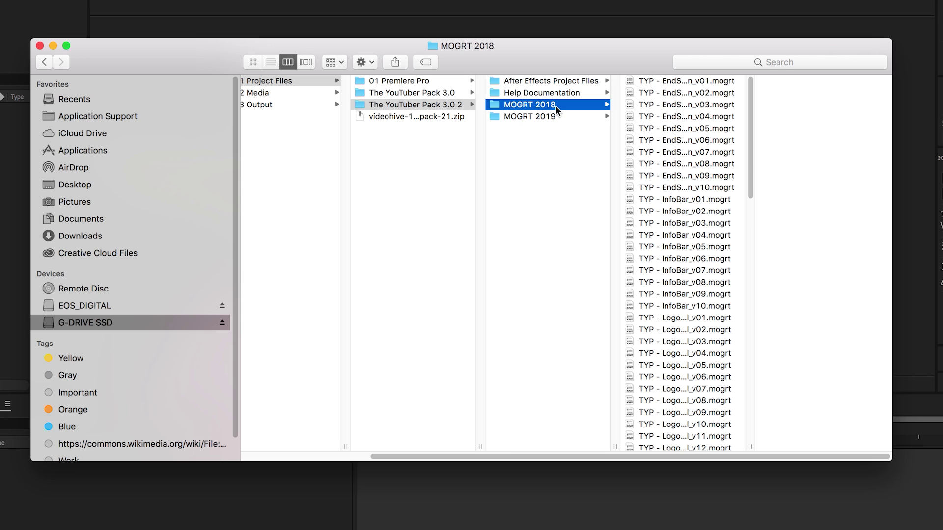
pyautogui.click(557, 118)
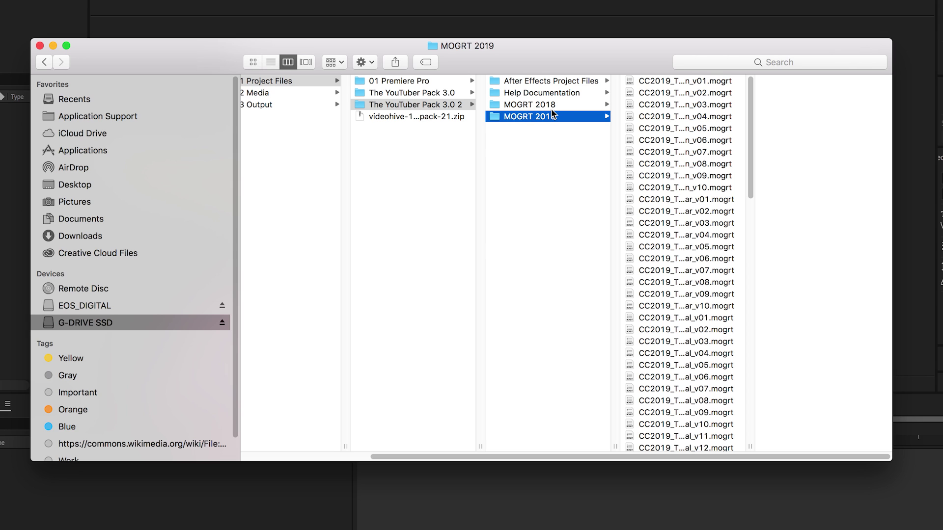
pyautogui.click(551, 106)
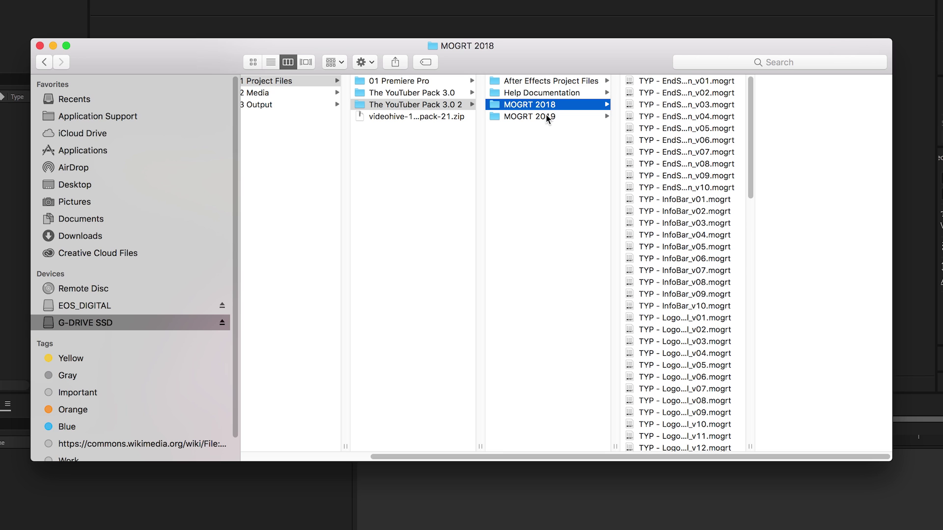
pyautogui.click(551, 118)
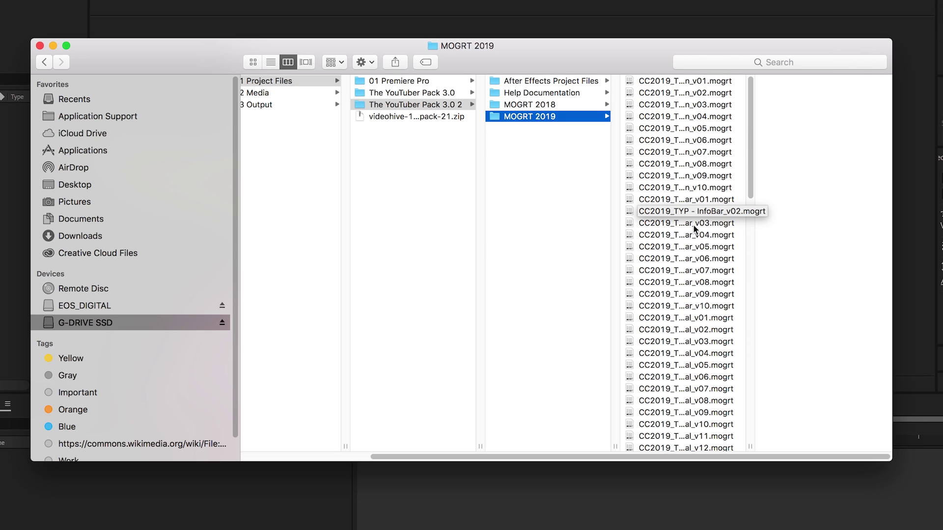
pyautogui.click(687, 237)
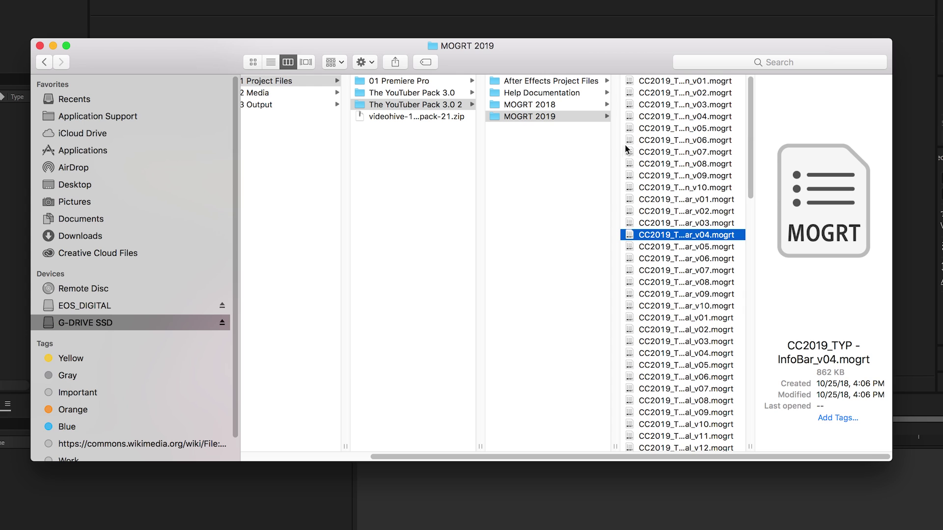
pyautogui.click(557, 105)
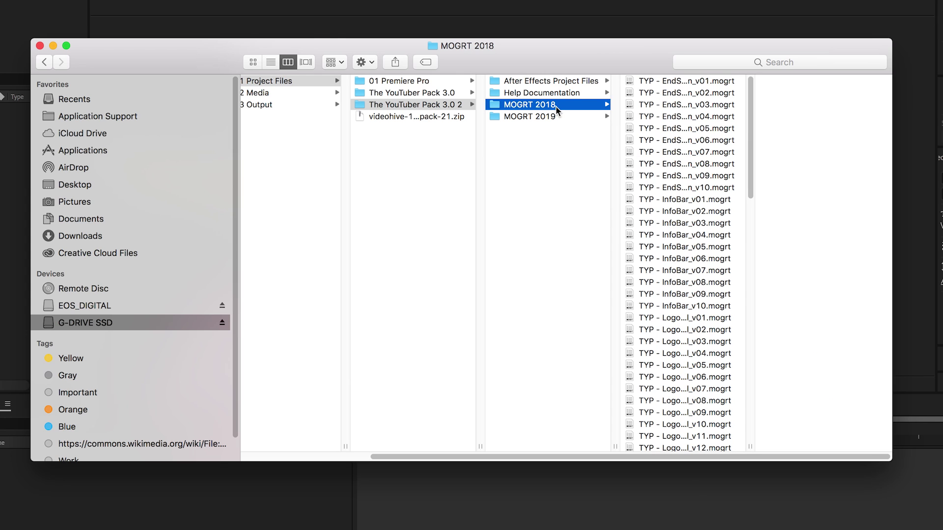
# Step: Open The YouTuber Pack 3.0 (CC 2018).aep from the After Effects Project Files folder in After Effects, accepting the version conversion
pyautogui.click(549, 81)
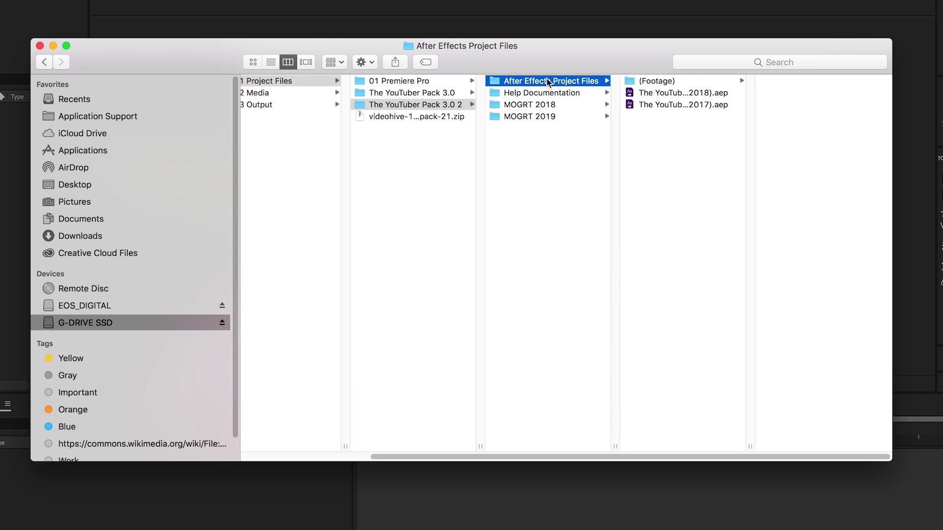
pyautogui.click(631, 93)
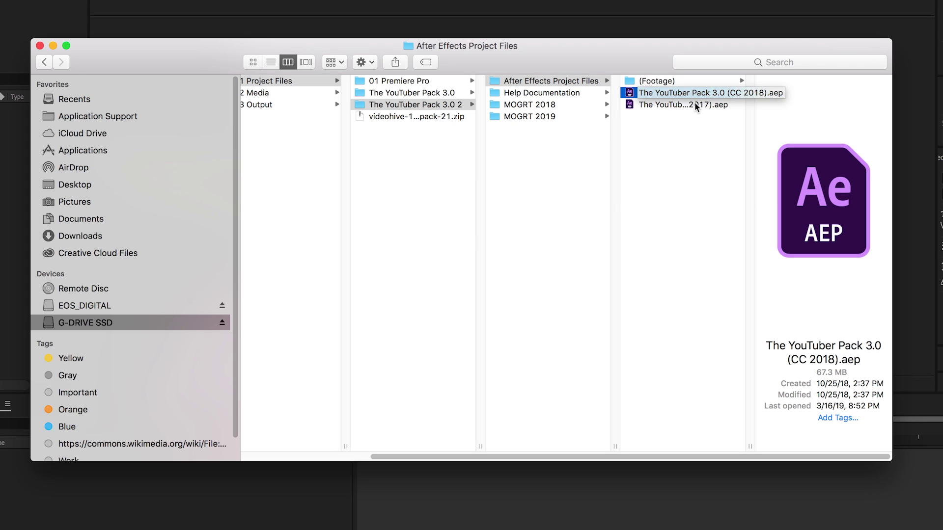
pyautogui.click(692, 105)
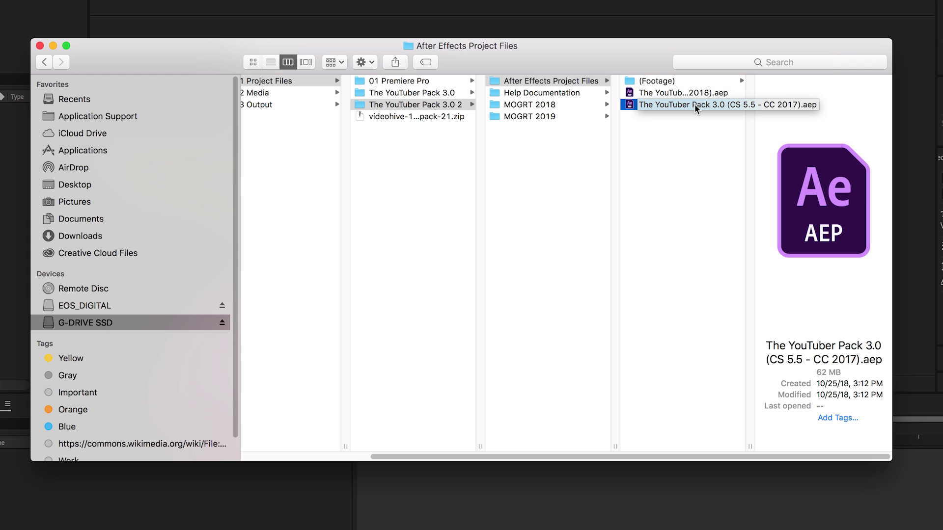
pyautogui.click(634, 93)
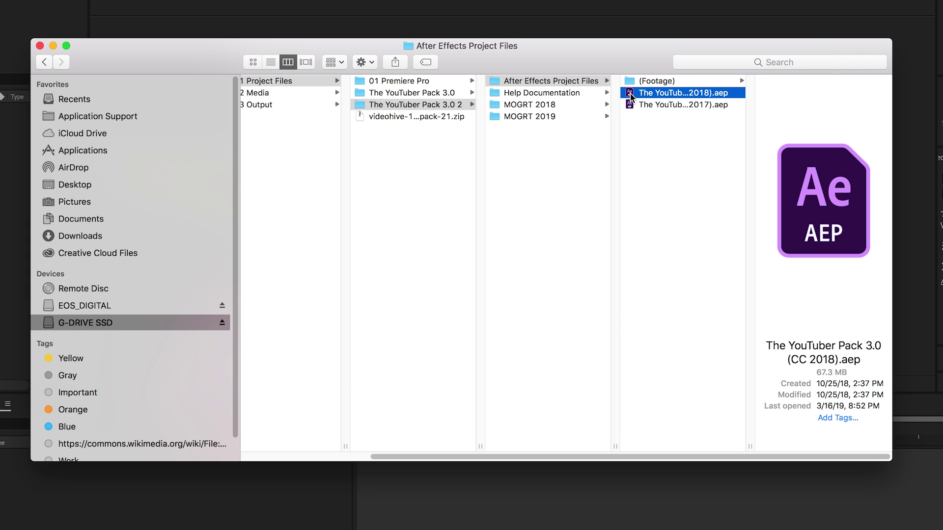
pyautogui.doubleClick(632, 93)
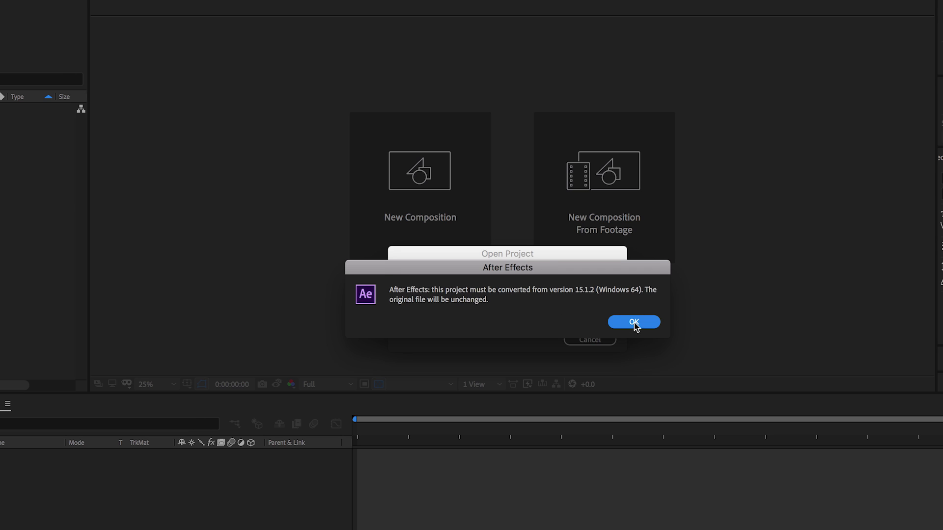
pyautogui.click(634, 323)
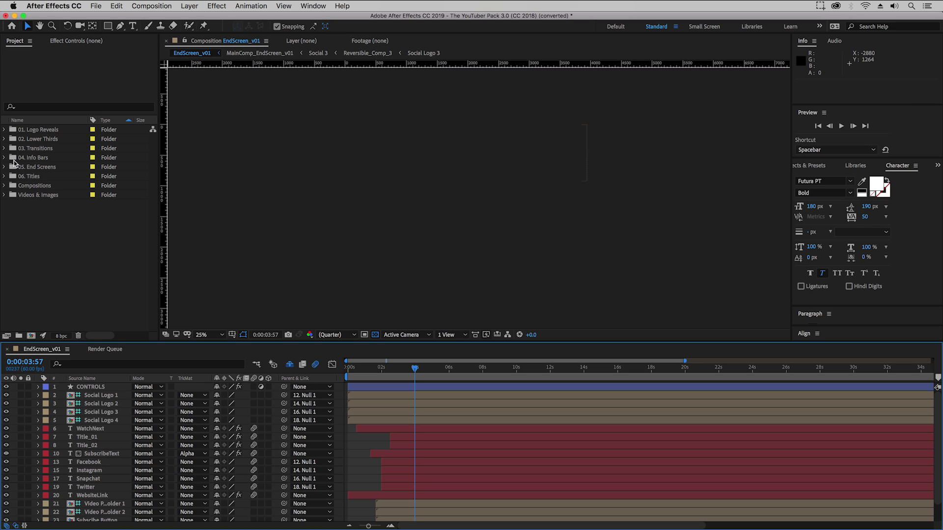
# Step: Open the LowerThird_v13 composition from the 02. Lower Thirds folder
pyautogui.click(5, 139)
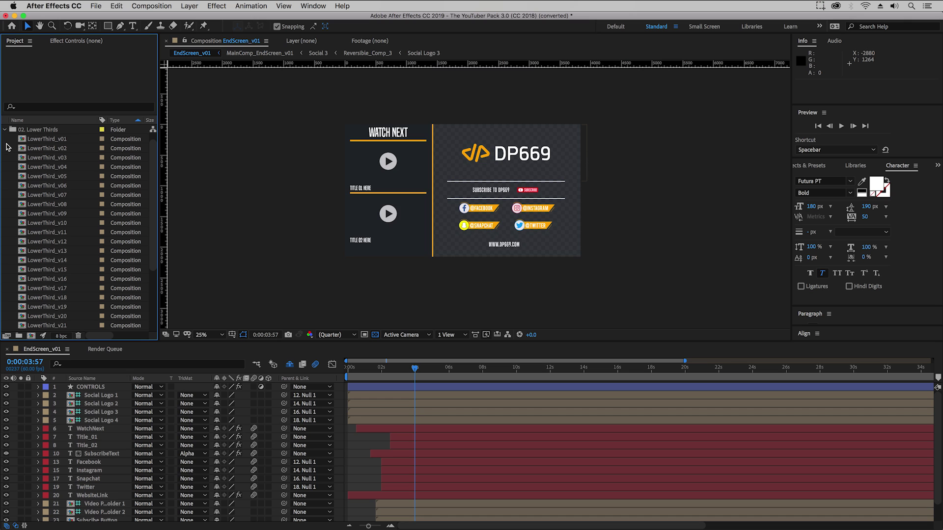
pyautogui.click(43, 253)
pyautogui.doubleClick(23, 254)
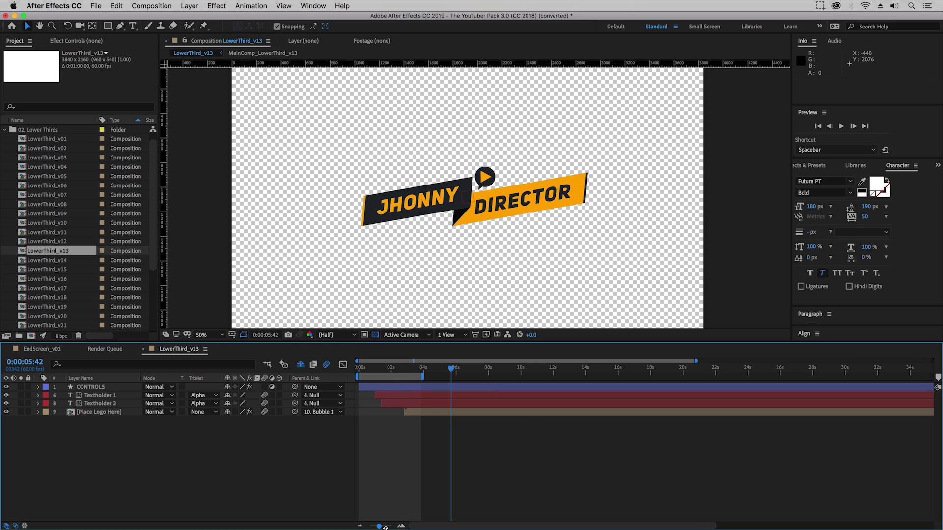
pyautogui.moveTo(383, 527); pyautogui.dragTo(390, 526)
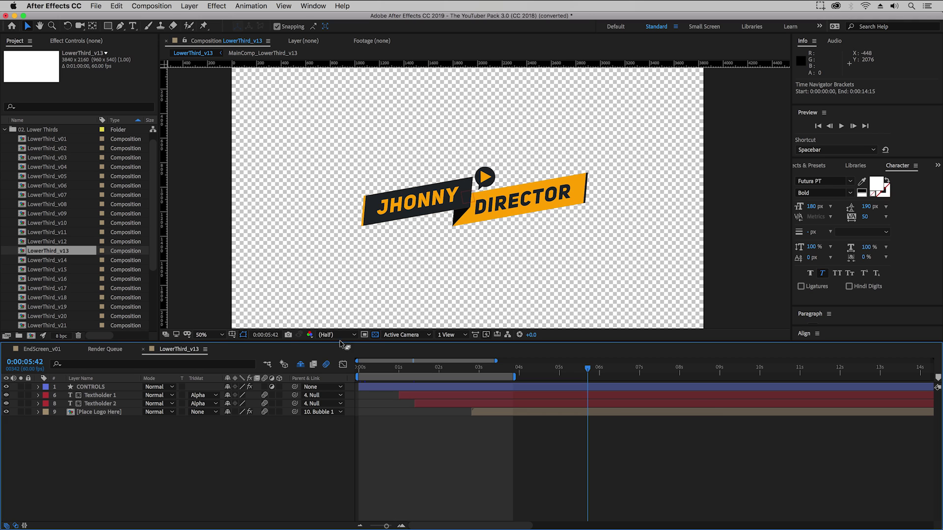
# Step: Replace the Textholder 1 text on the dark banner of the lower third with PREMIERE
pyautogui.click(396, 209)
pyautogui.doubleClick(395, 208)
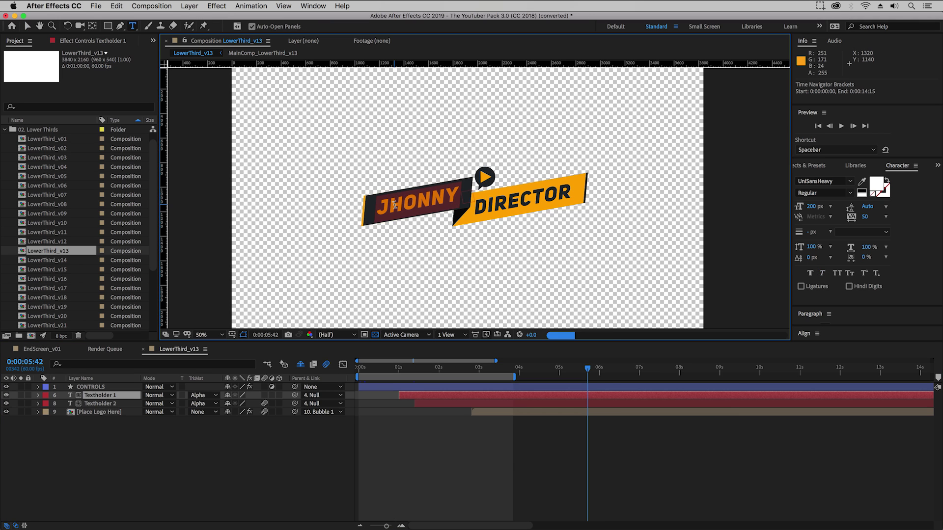
pyautogui.press('Right')
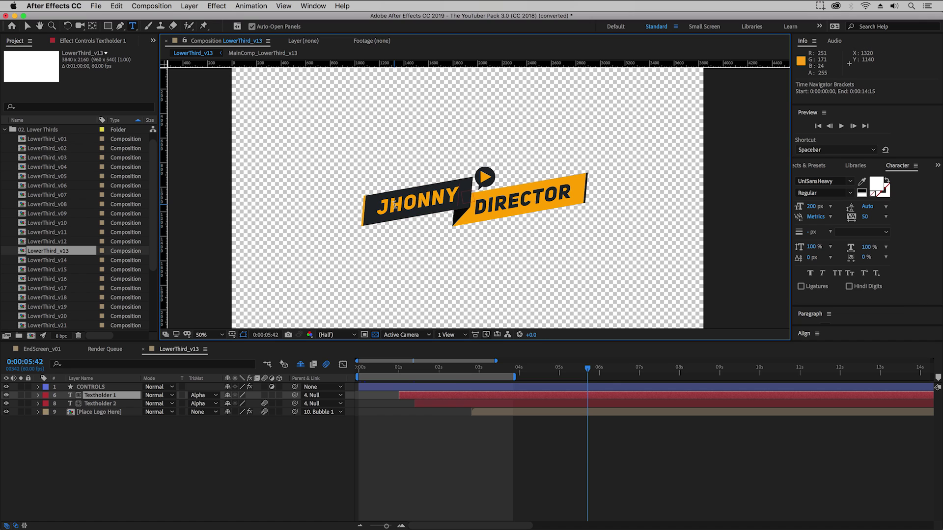
pyautogui.write('PREMIERE')
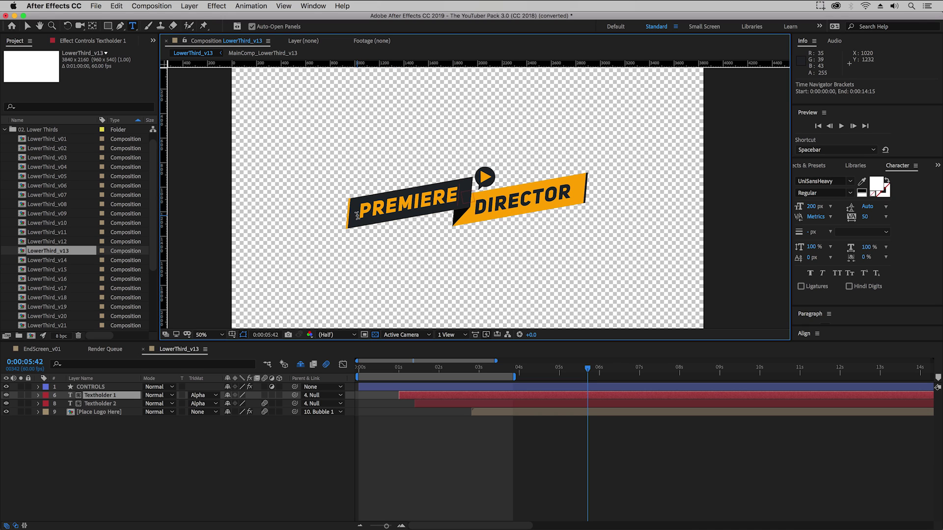
# Step: Replace the Textholder 2 text on the orange banner of the lower third with GAL
pyautogui.click(91, 404)
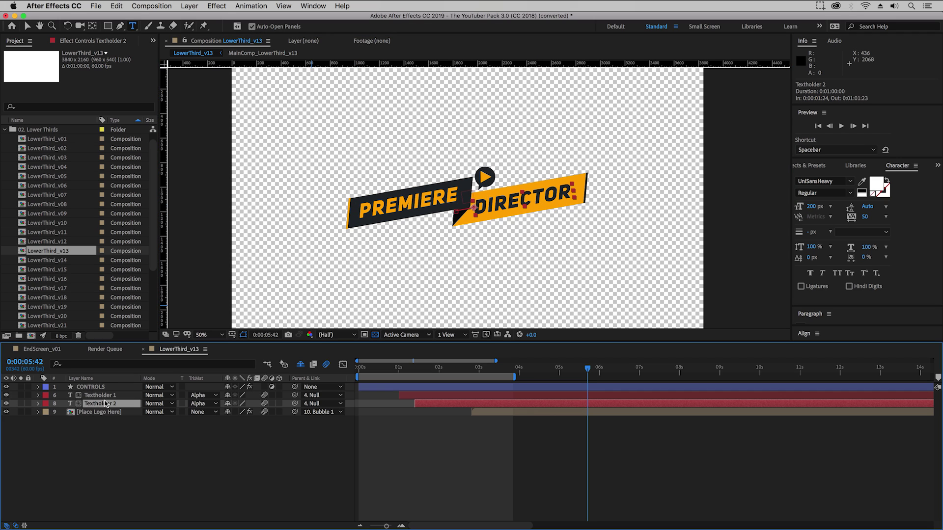
pyautogui.click(503, 201)
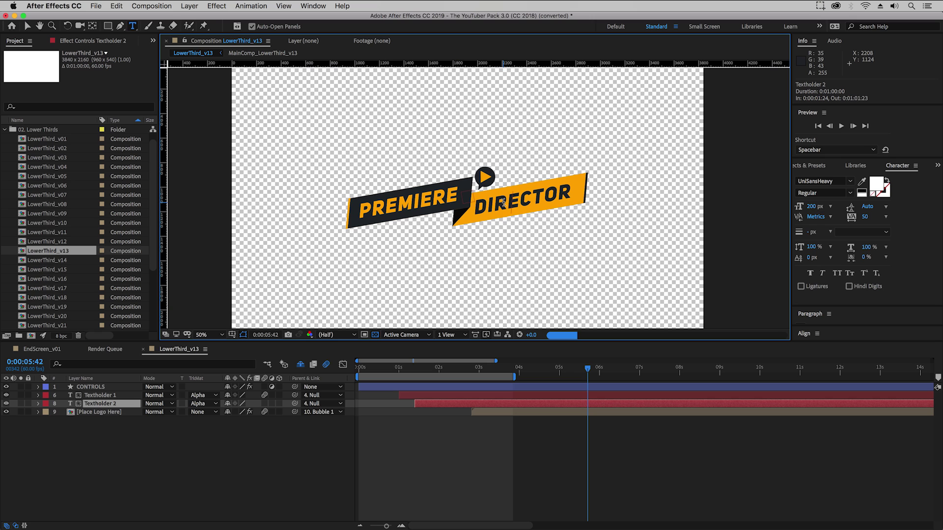
pyautogui.press('super+a')
pyautogui.write('GAL')
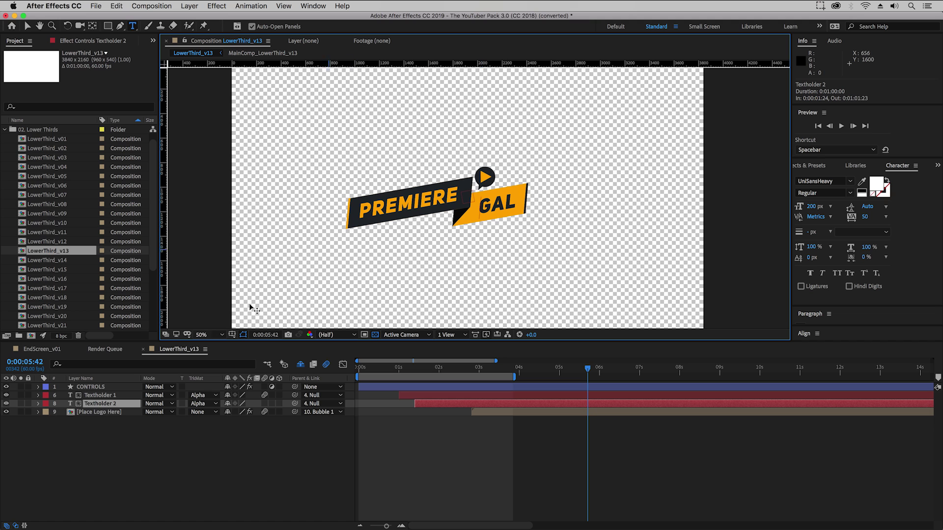
# Step: Open the Place Logo Here composition nested in the lower third and collapse the 02. Lower Thirds project folder
pyautogui.click(73, 414)
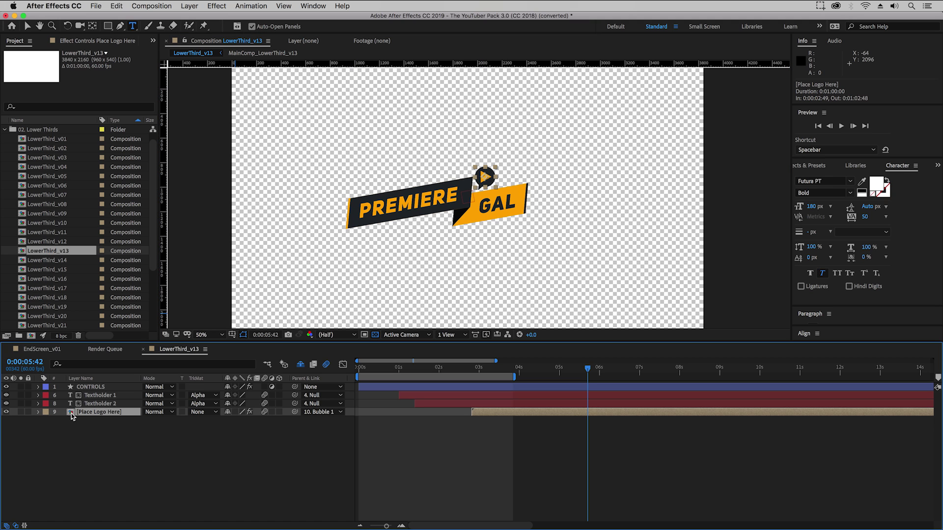
pyautogui.doubleClick(72, 413)
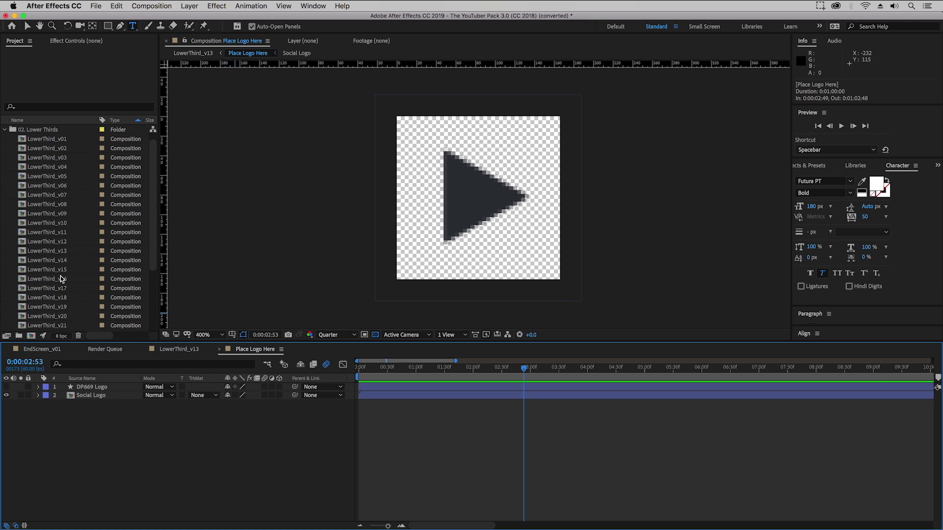
pyautogui.scroll(-5, 60, 276)
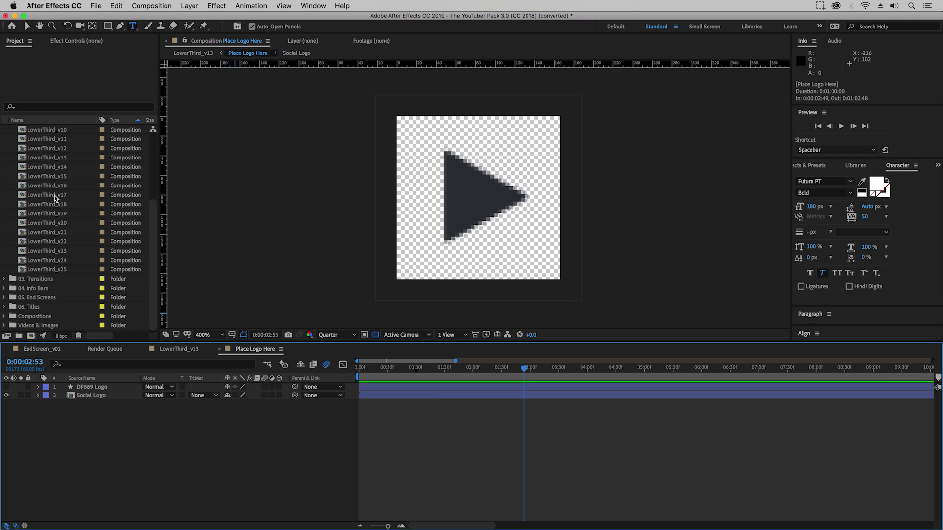
pyautogui.scroll(5, 30, 201)
pyautogui.click(5, 139)
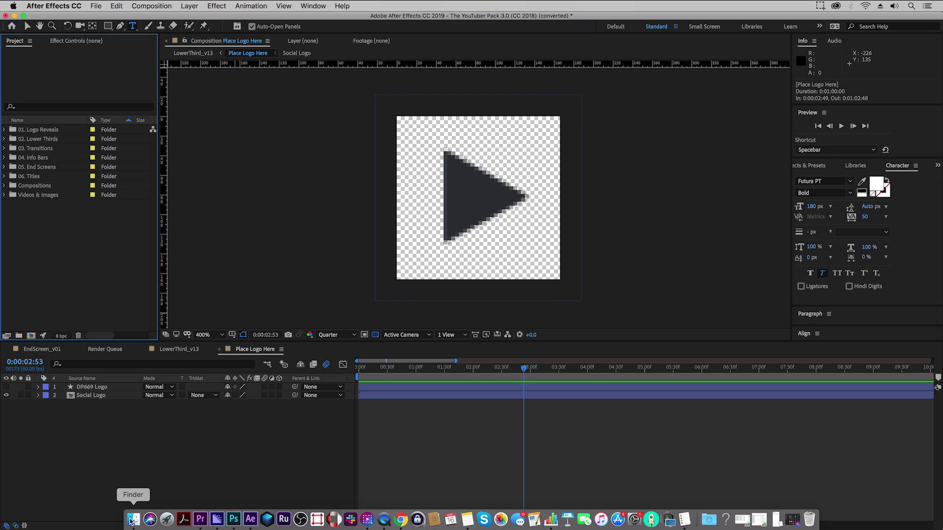
# Step: Import Gal-Outline_logo from the Graphics folder in 02 Media using Finder and add it as the top layer of Place Logo Here
pyautogui.click(132, 518)
pyautogui.click(301, 118)
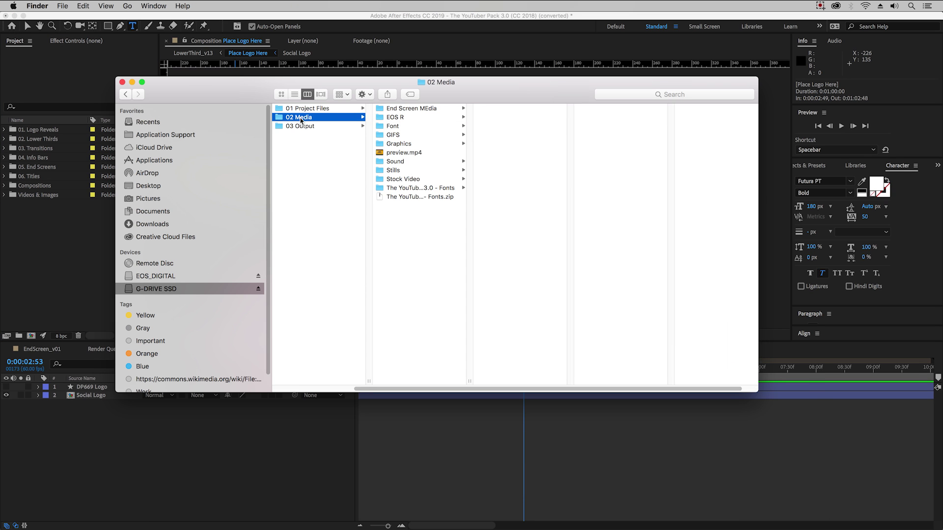
pyautogui.click(400, 144)
pyautogui.click(511, 120)
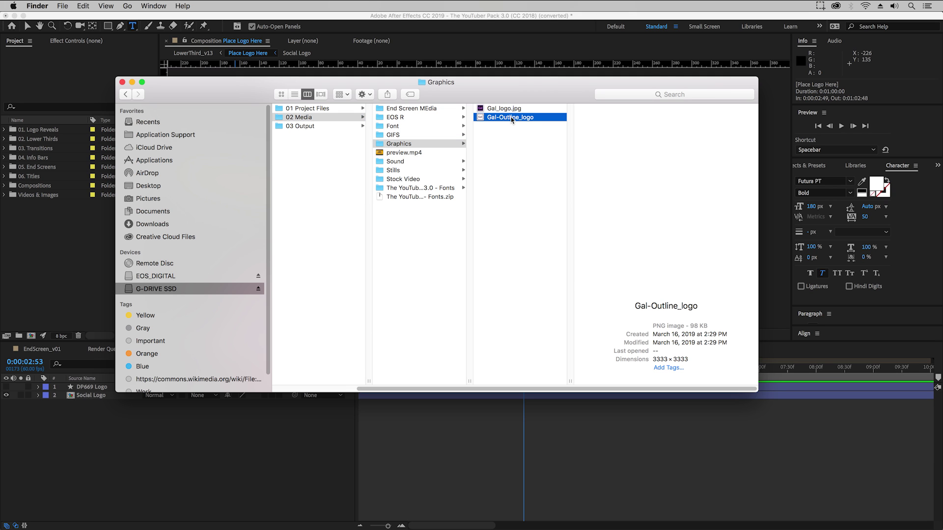
pyautogui.press('space')
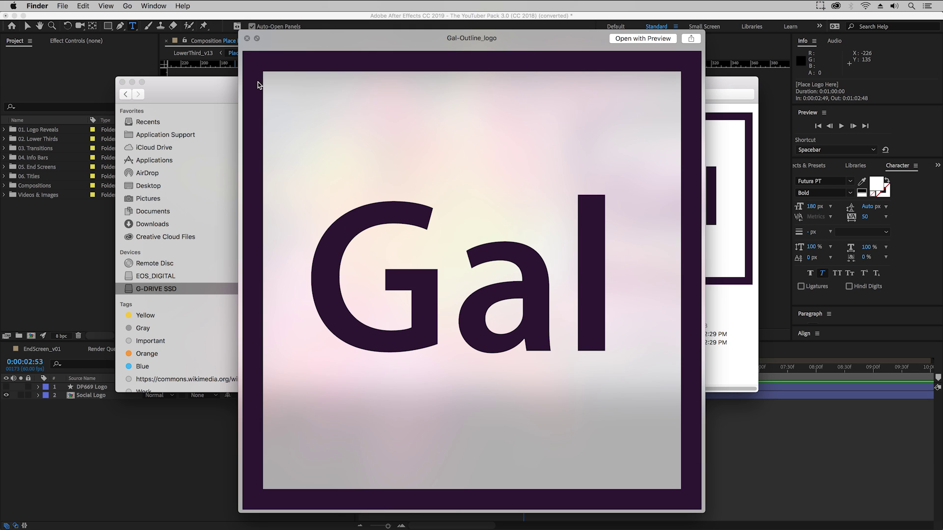
pyautogui.press('space')
pyautogui.moveTo(514, 118); pyautogui.dragTo(34, 255)
pyautogui.moveTo(28, 204); pyautogui.dragTo(80, 386)
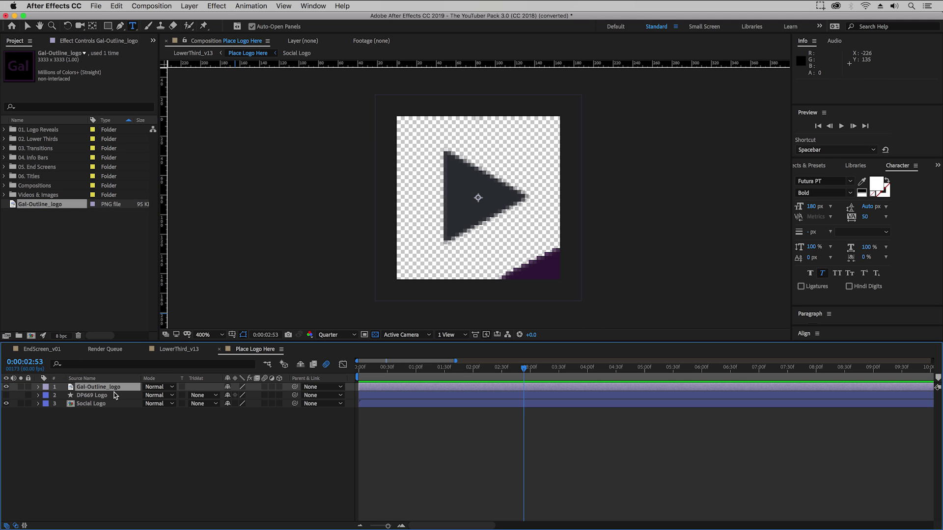
# Step: Scale the Gal-Outline_logo layer down to 3% and hide the Social Logo layer
pyautogui.press('s')
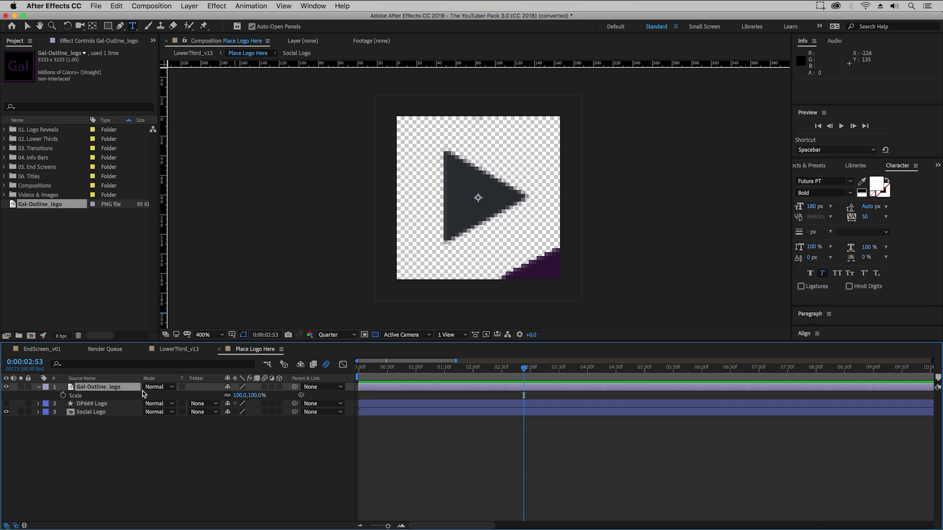
pyautogui.moveTo(240, 396); pyautogui.dragTo(198, 402)
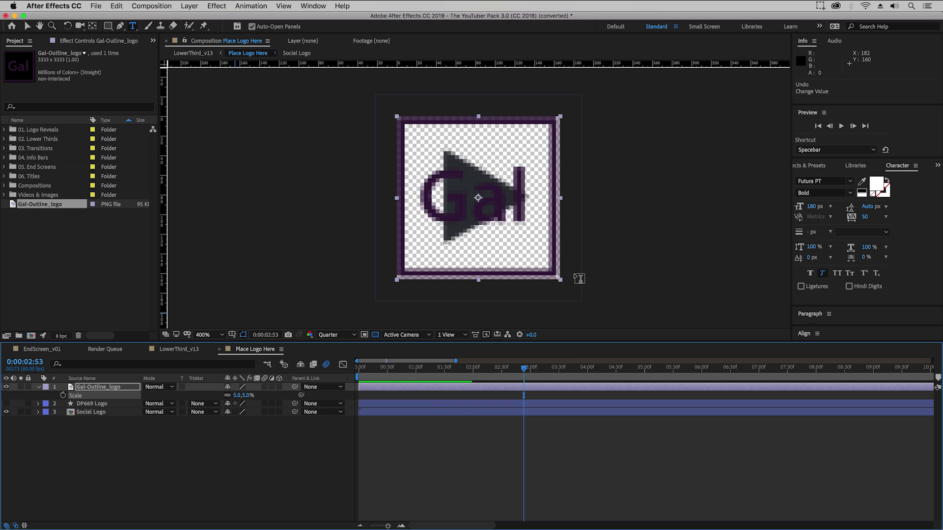
pyautogui.press('a')
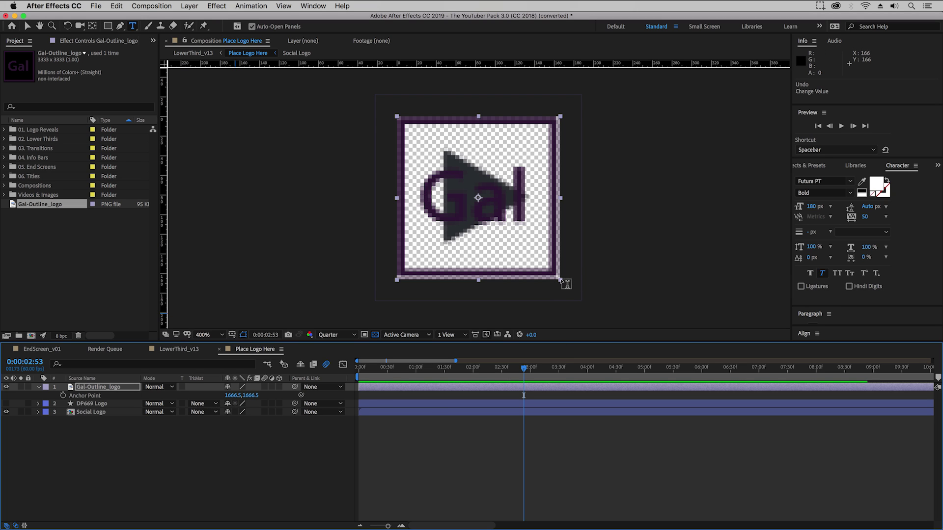
pyautogui.press('v')
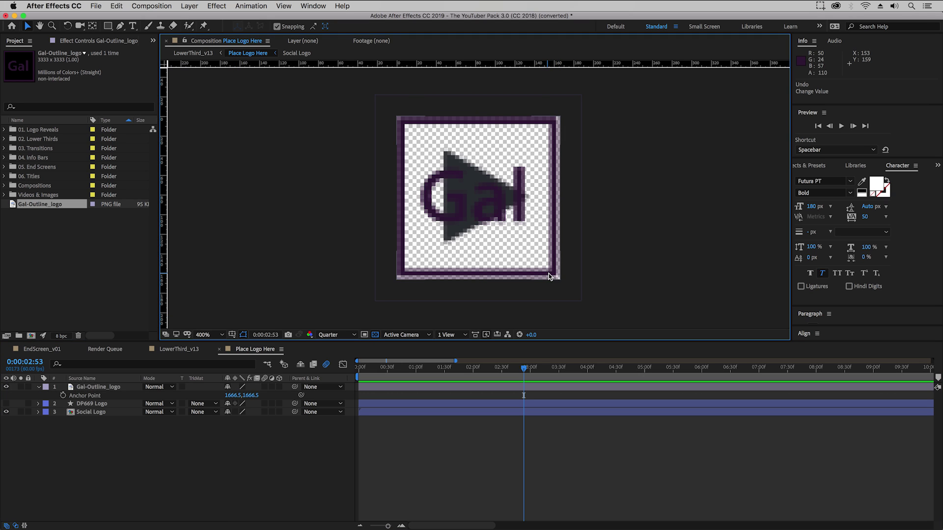
pyautogui.click(560, 281)
pyautogui.moveTo(560, 281); pyautogui.dragTo(526, 254)
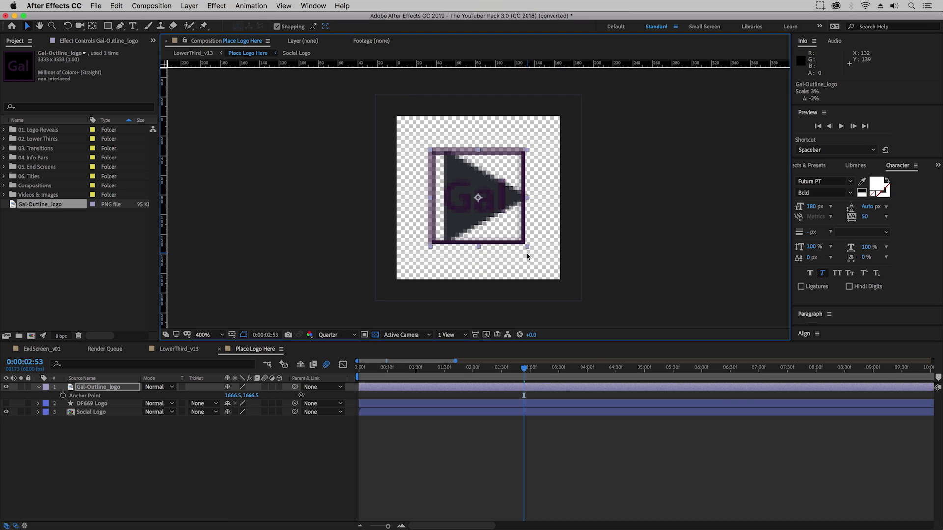
pyautogui.click(6, 413)
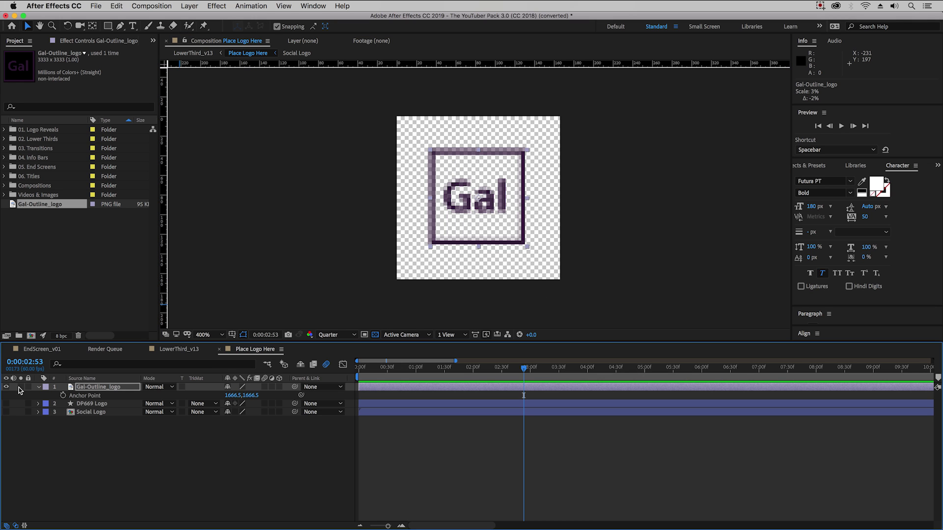
# Step: Return to the LowerThird_v13 composition and expand the effects of the CONTROLS layer down to the color settings
pyautogui.click(175, 349)
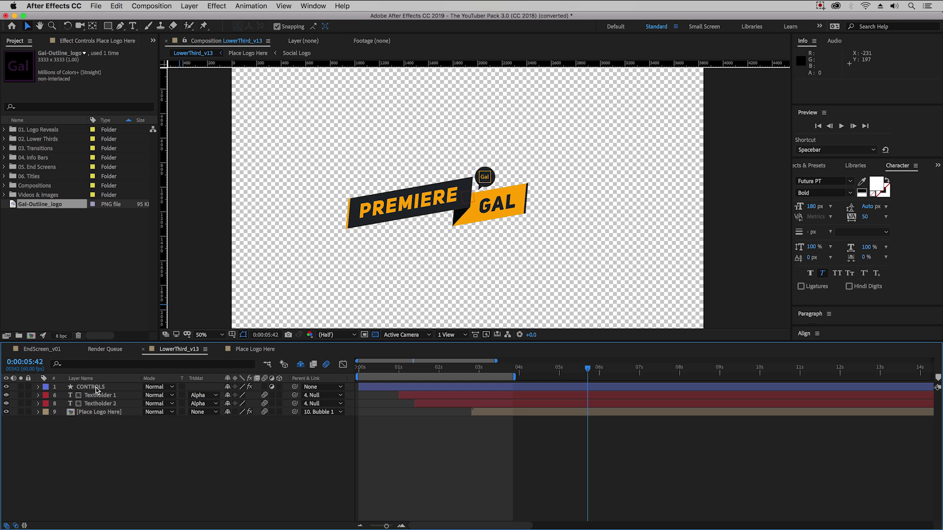
pyautogui.click(98, 387)
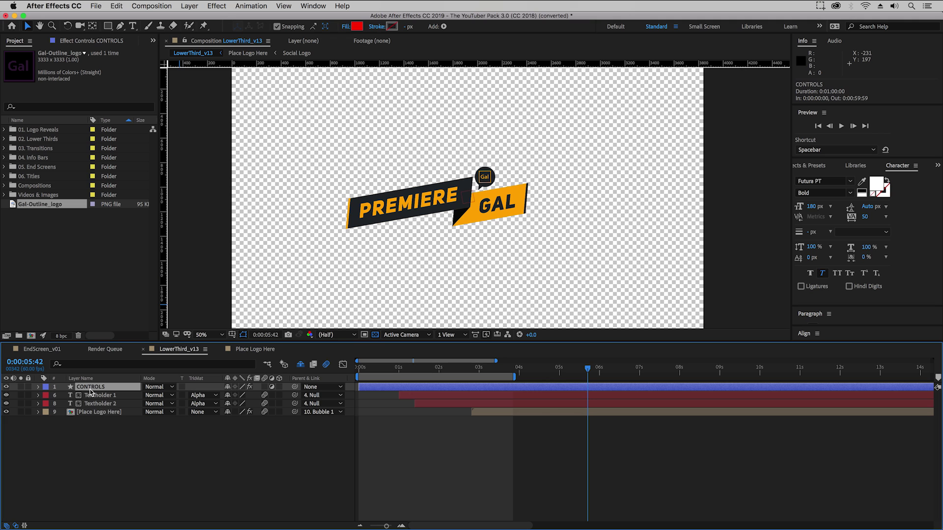
pyautogui.click(38, 388)
pyautogui.click(47, 405)
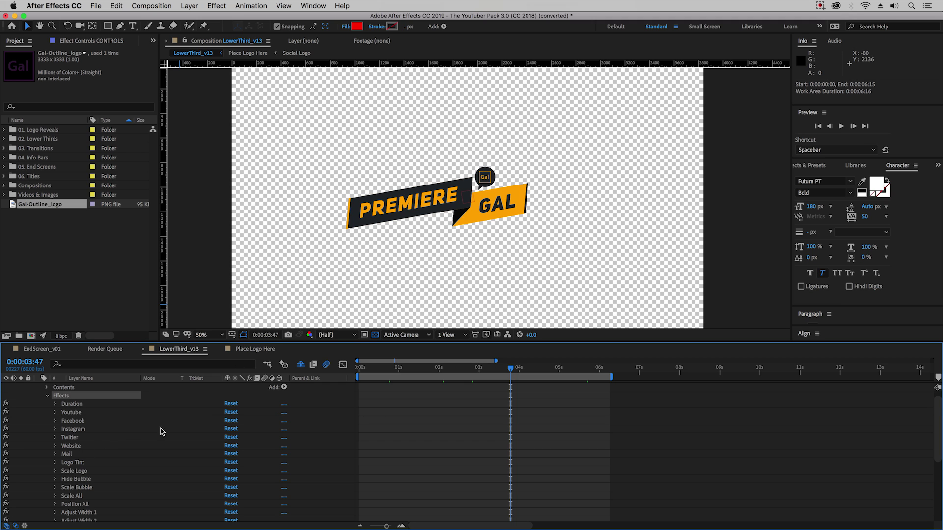
pyautogui.scroll(-5, 106, 444)
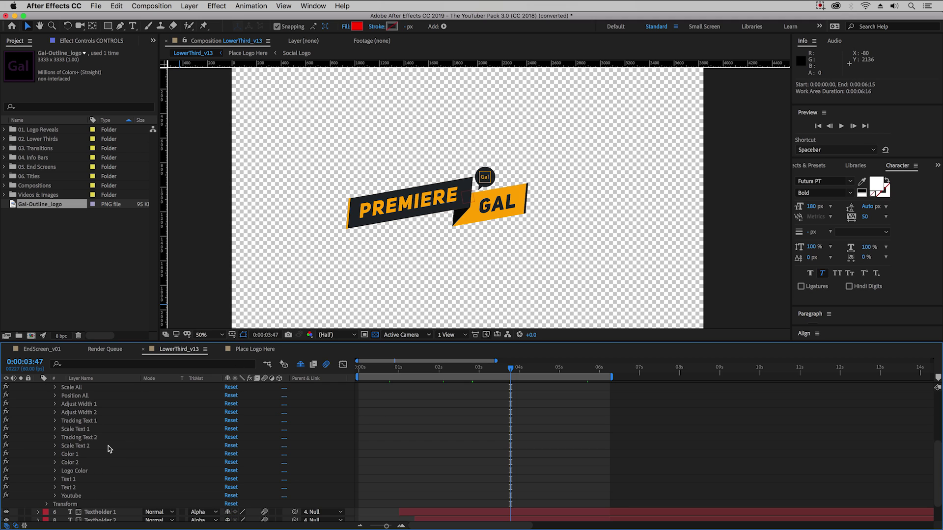
pyautogui.scroll(-1, 68, 456)
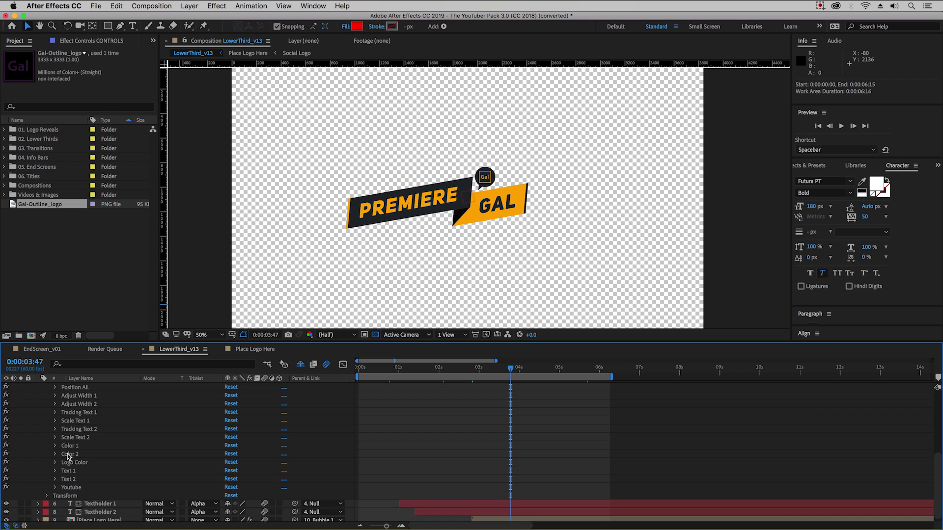
# Step: Set the Color 1 effect of the CONTROLS layer to bright purple, hex DA65F8
pyautogui.click(55, 446)
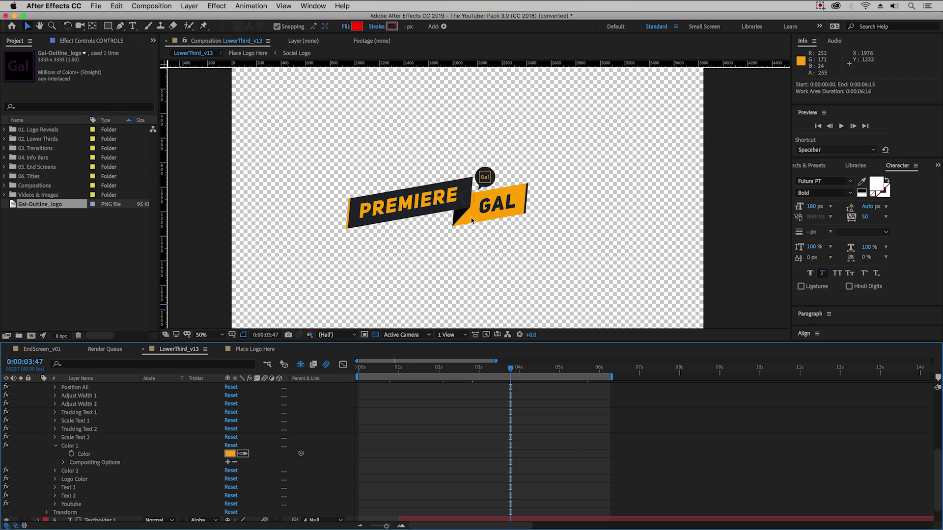
pyautogui.click(230, 454)
pyautogui.click(289, 244)
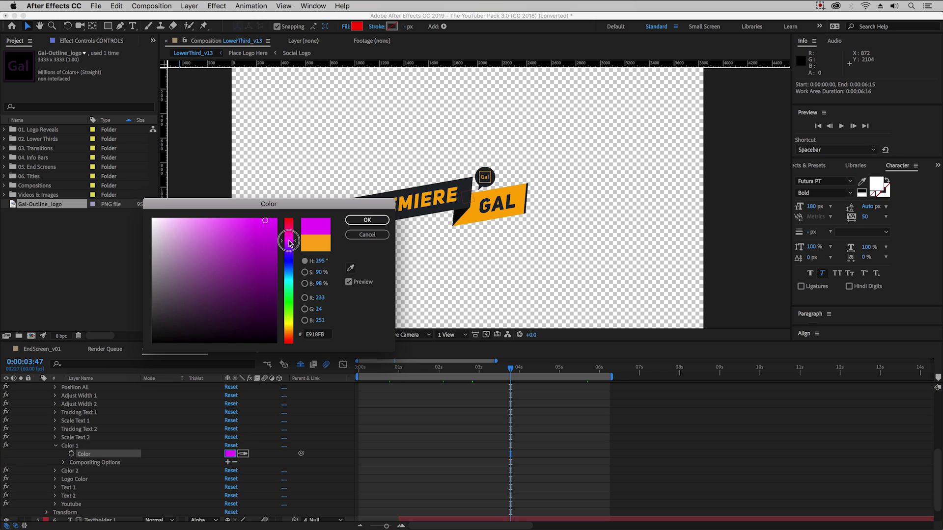
pyautogui.click(226, 221)
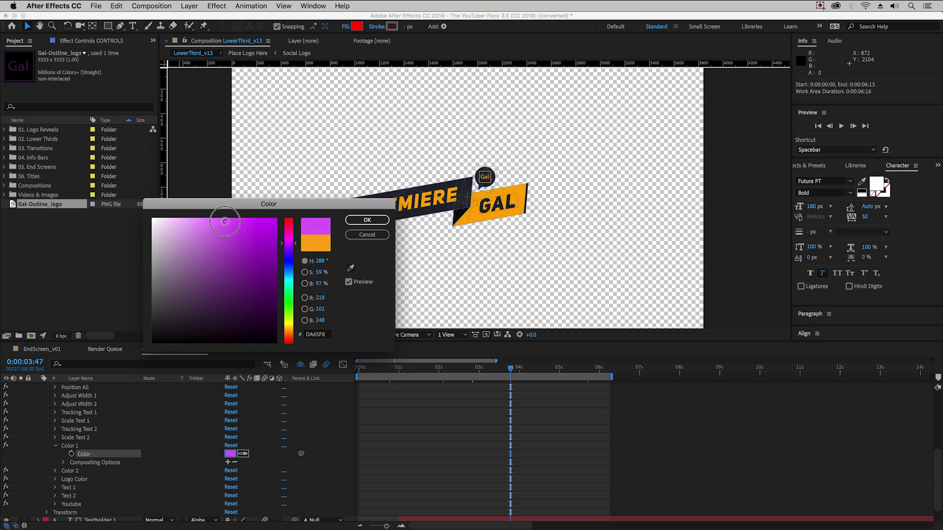
pyautogui.click(378, 220)
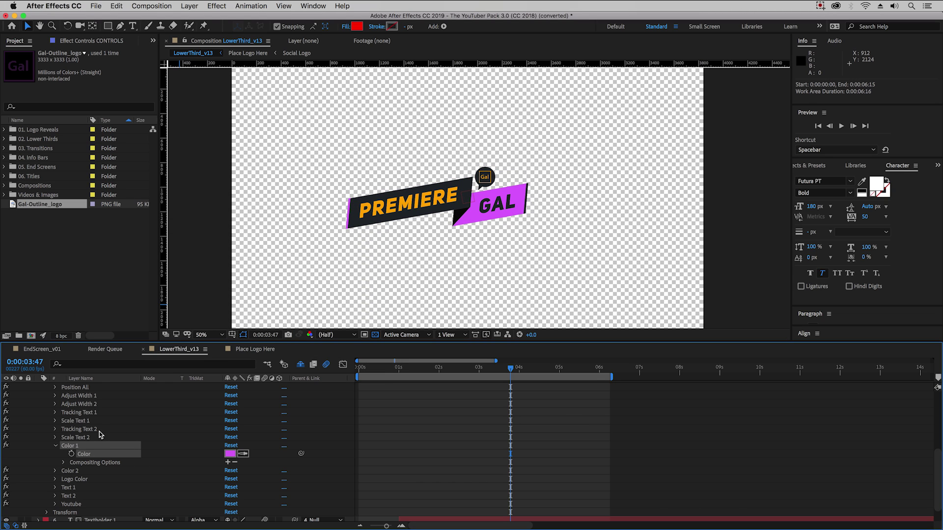
# Step: Match the Logo Color effect to the purple of Color 1 by sampling its swatch
pyautogui.scroll(-1, 71, 473)
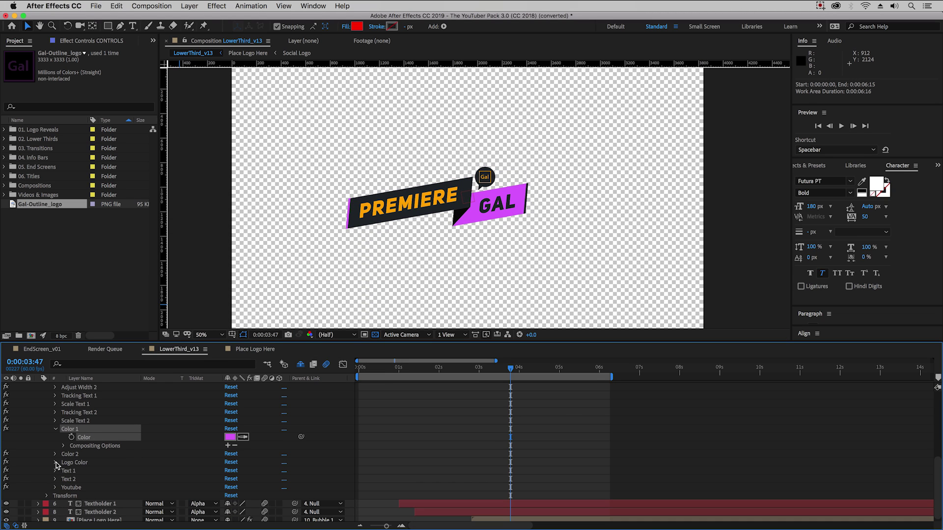
pyautogui.click(55, 463)
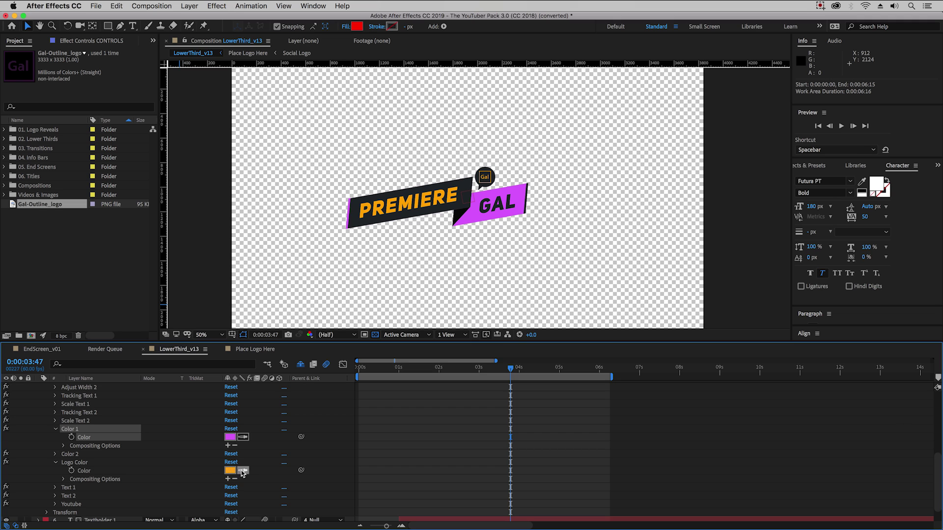
pyautogui.click(243, 470)
pyautogui.click(229, 437)
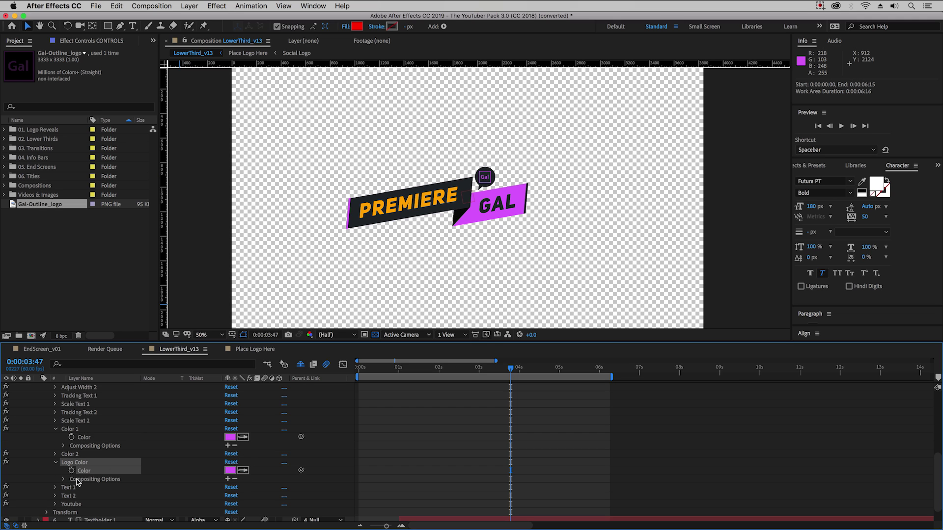
# Step: Match the Text 1 color to the purple sampled from the Logo Color swatch and expand the Color 2 effect
pyautogui.scroll(-2, 61, 489)
pyautogui.click(55, 467)
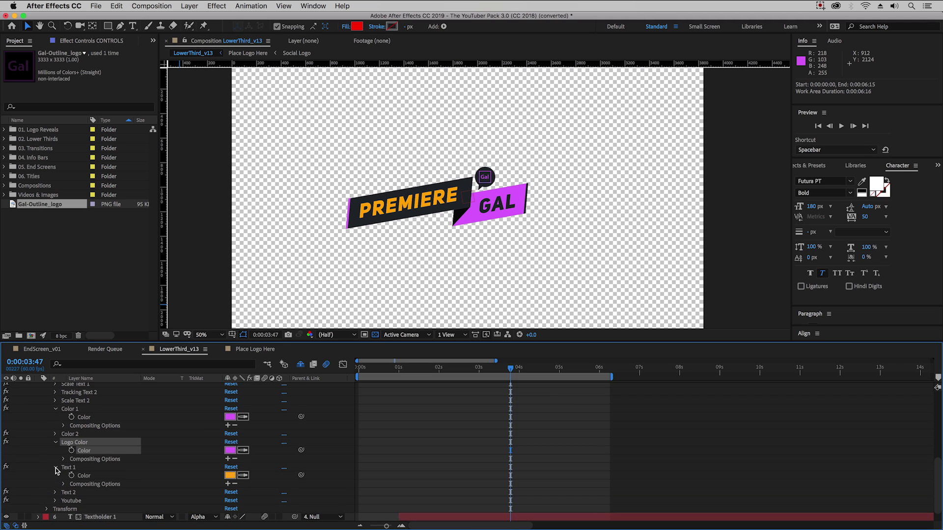
pyautogui.click(244, 477)
pyautogui.click(229, 451)
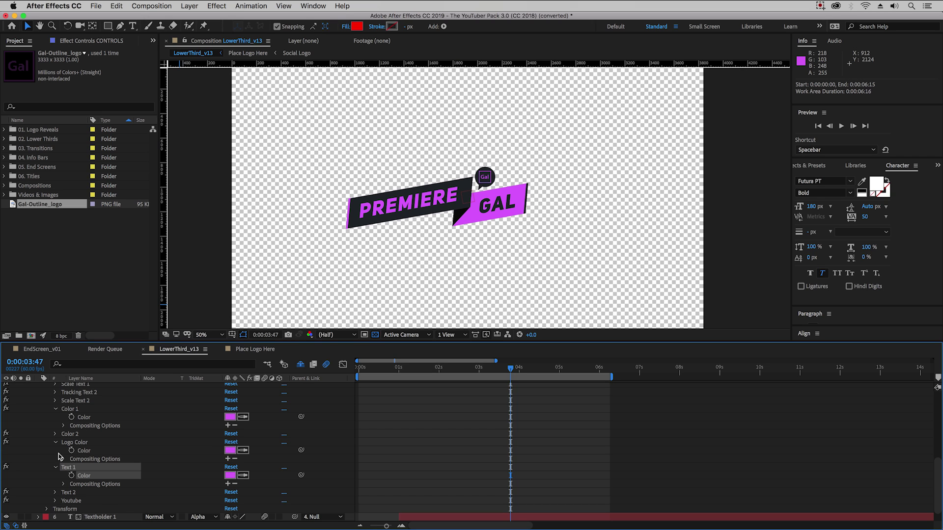
pyautogui.click(55, 434)
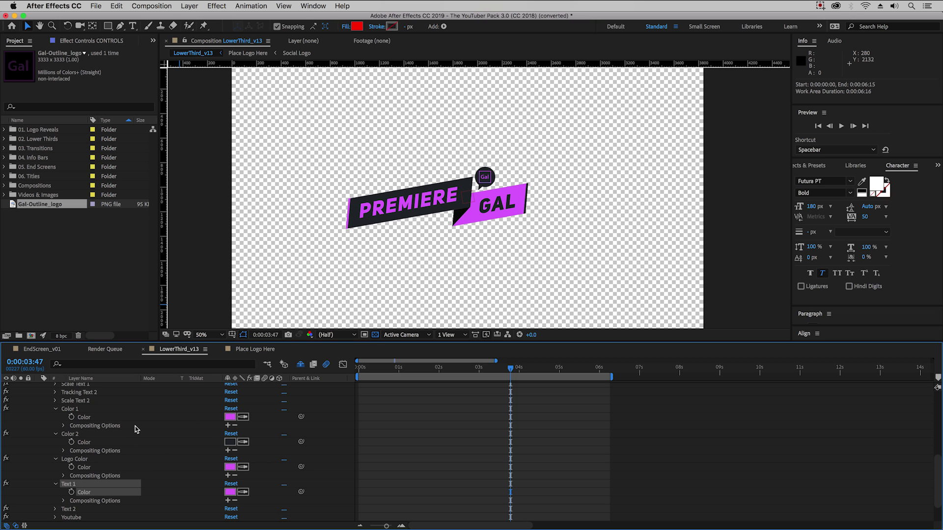
# Step: Set the Duration slider of the CONTROLS layer to 5
pyautogui.scroll(10, 134, 426)
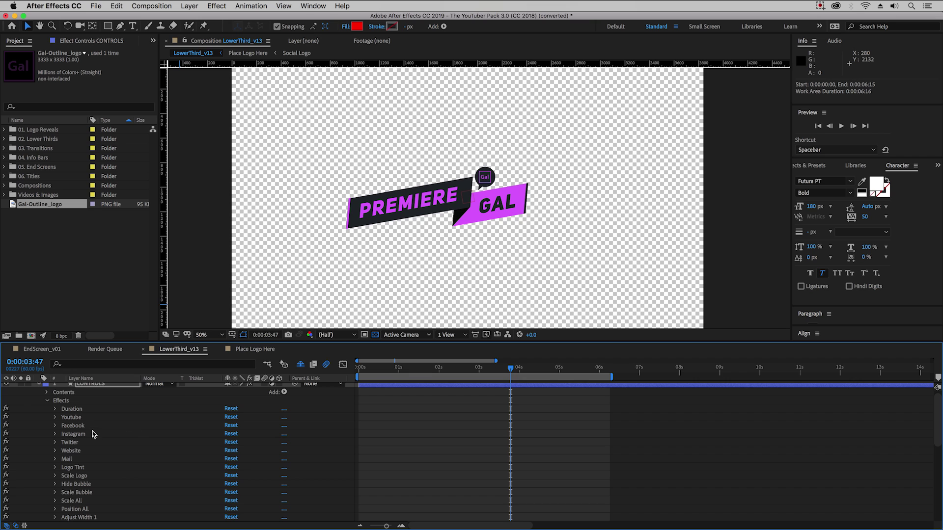
pyautogui.click(55, 410)
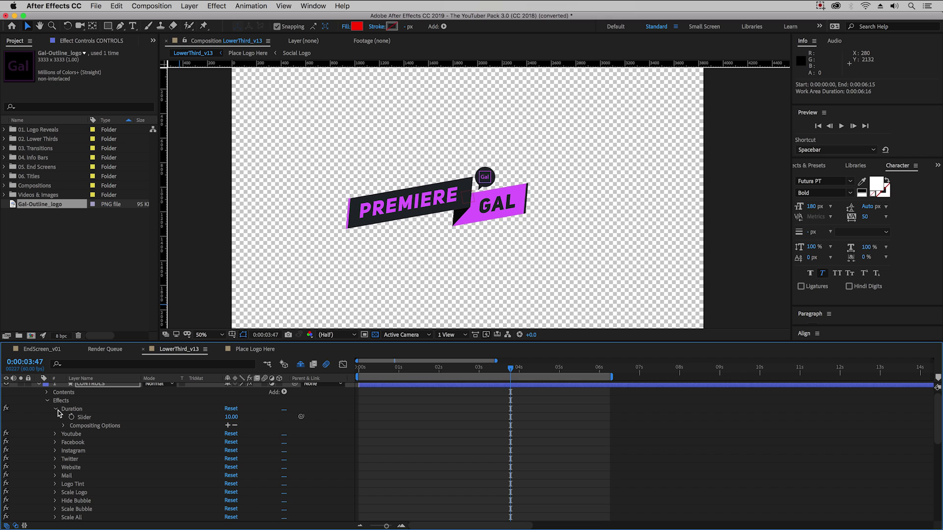
pyautogui.click(231, 417)
pyautogui.write('5')
pyautogui.press('Return')
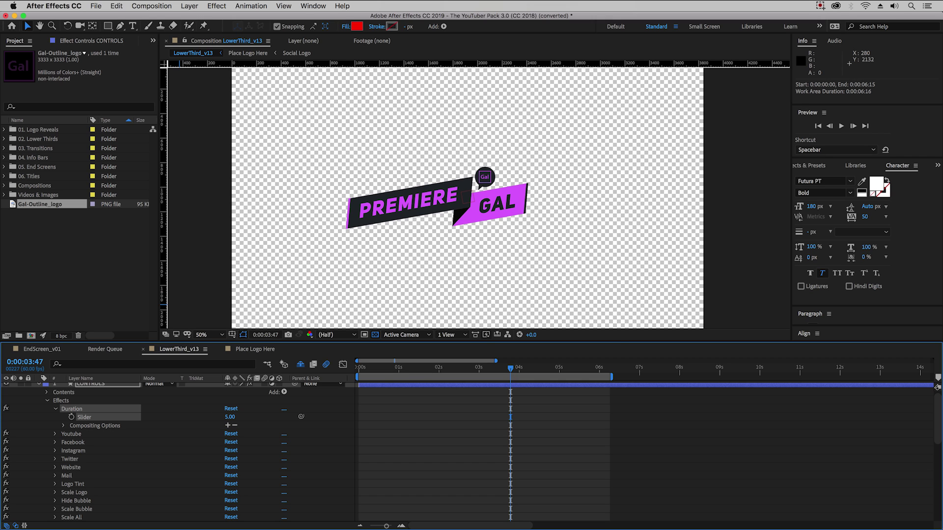
# Step: Find where the lower third's animation ends and trim the work area end there, at about 0:00:05:04
pyautogui.click(544, 369)
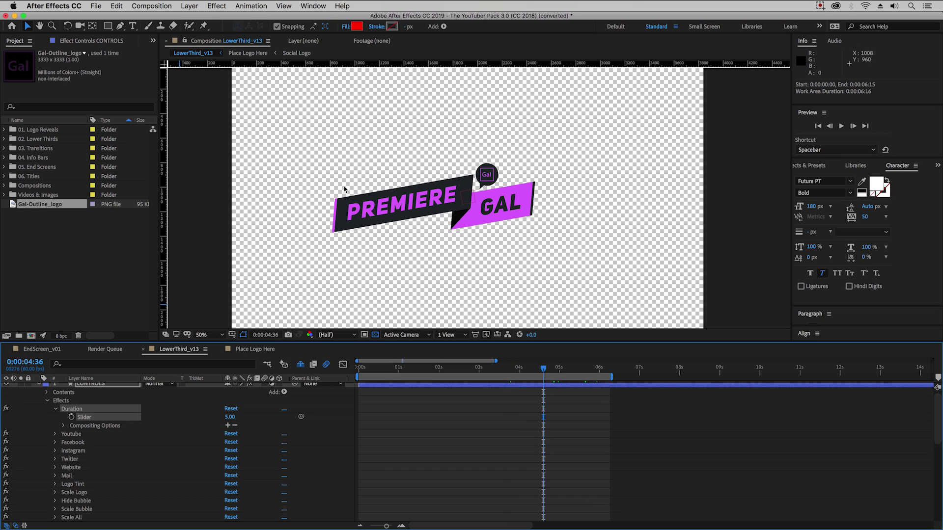
pyautogui.click(552, 369)
pyautogui.moveTo(554, 373); pyautogui.dragTo(565, 374)
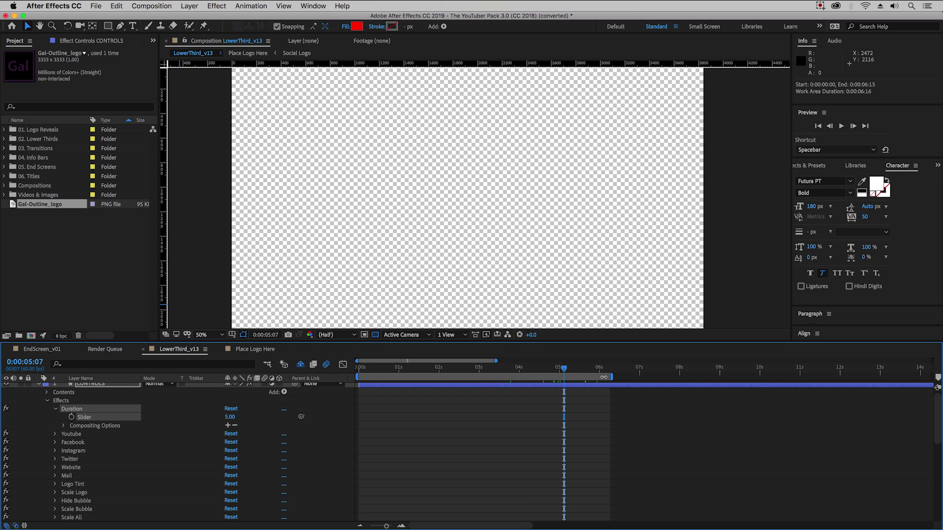
pyautogui.moveTo(608, 377); pyautogui.dragTo(566, 377)
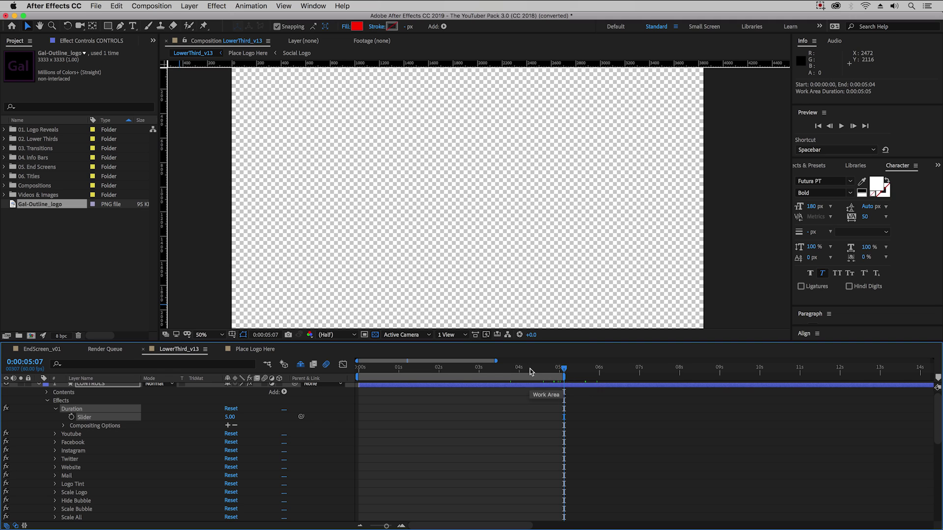
pyautogui.click(507, 372)
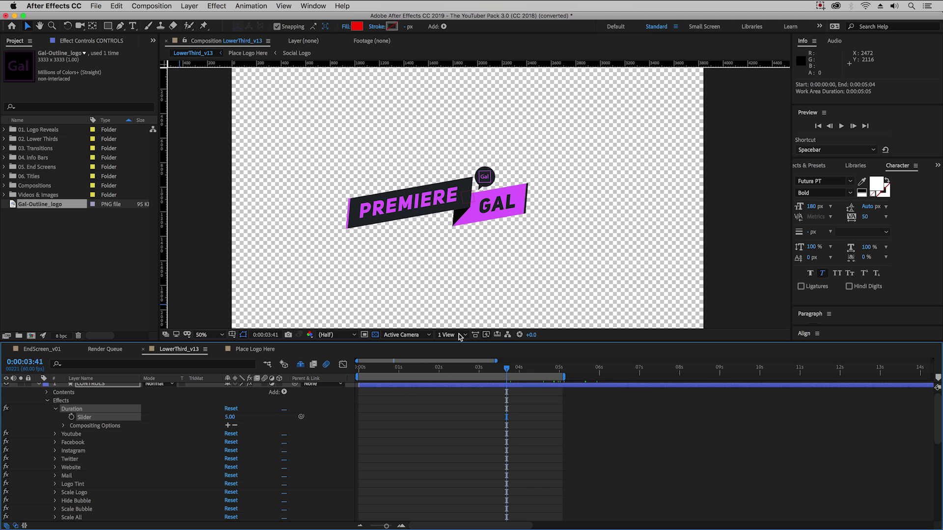
# Step: Add the LowerThird_v13 composition to the Render Queue
pyautogui.click(100, 5)
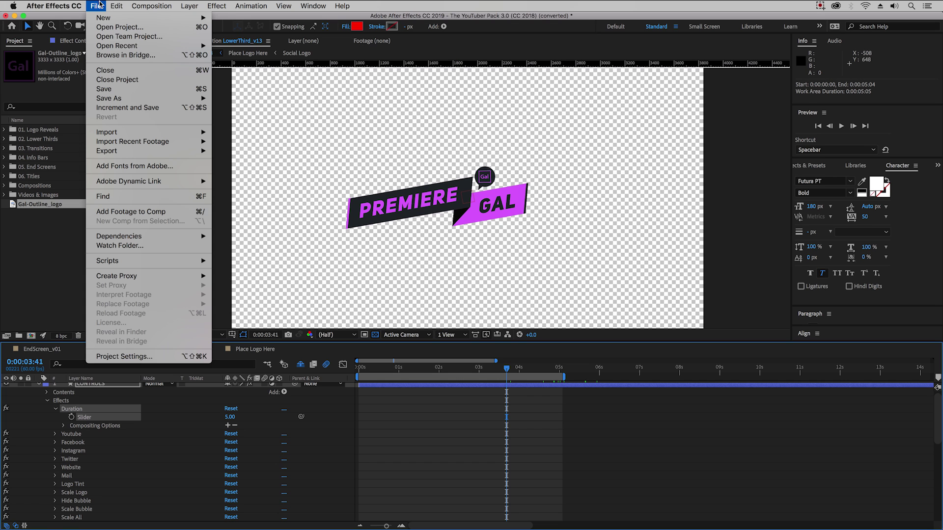
pyautogui.moveTo(139, 153)
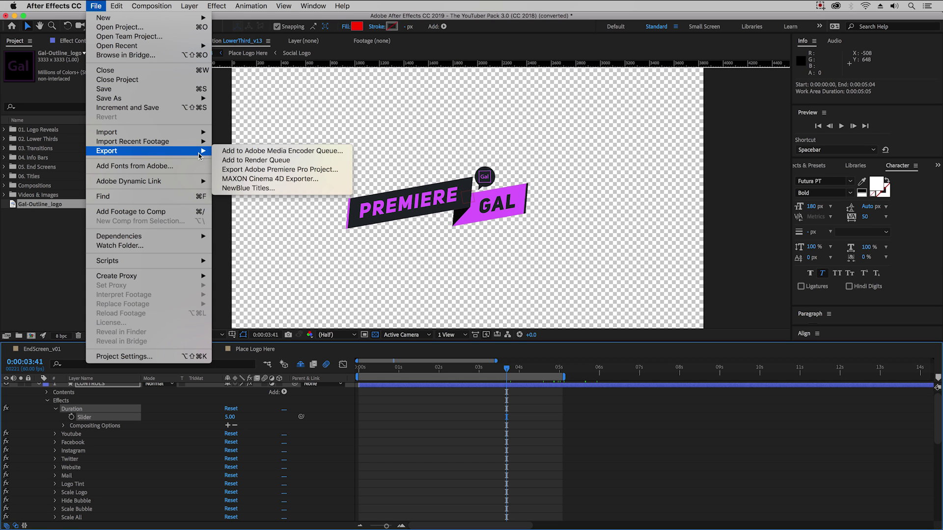
pyautogui.click(237, 162)
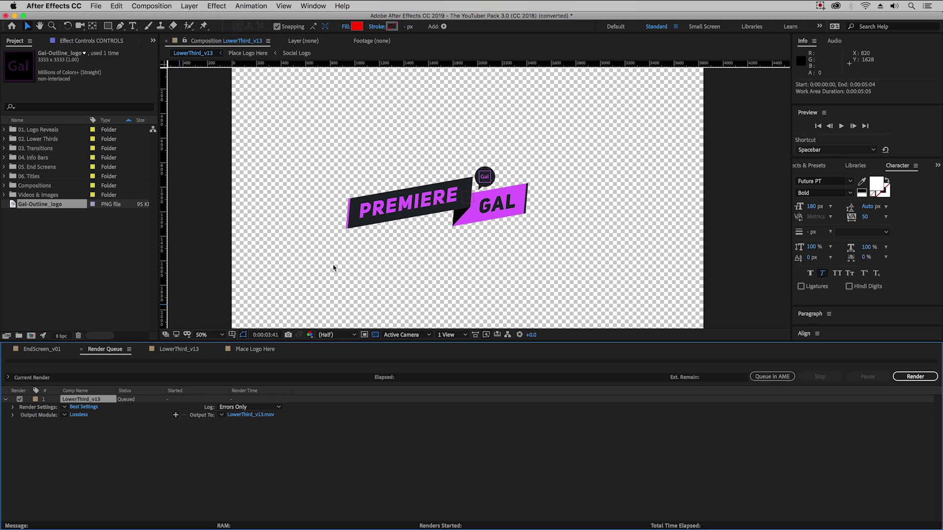
# Step: Check the lower third's background by turning the transparency grid off and on, and return to the Render Queue
pyautogui.click(375, 336)
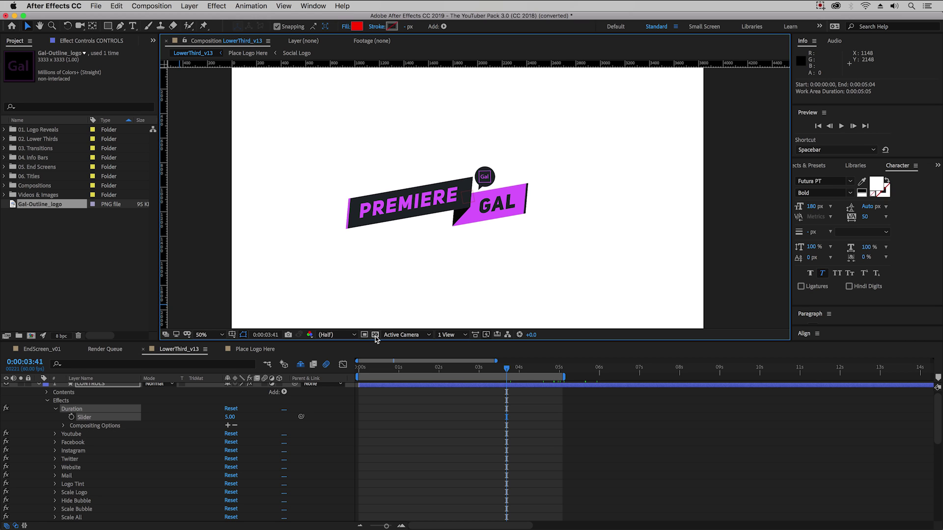
pyautogui.click(375, 336)
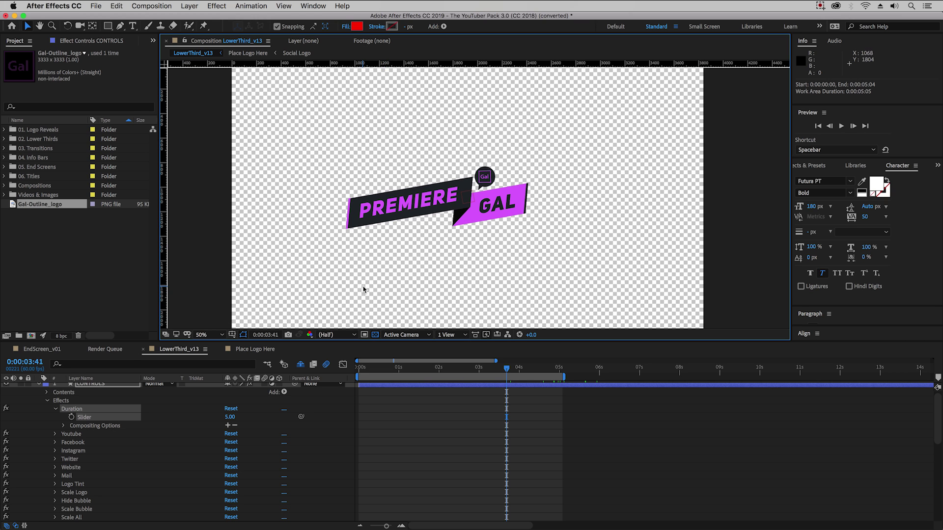
pyautogui.click(114, 350)
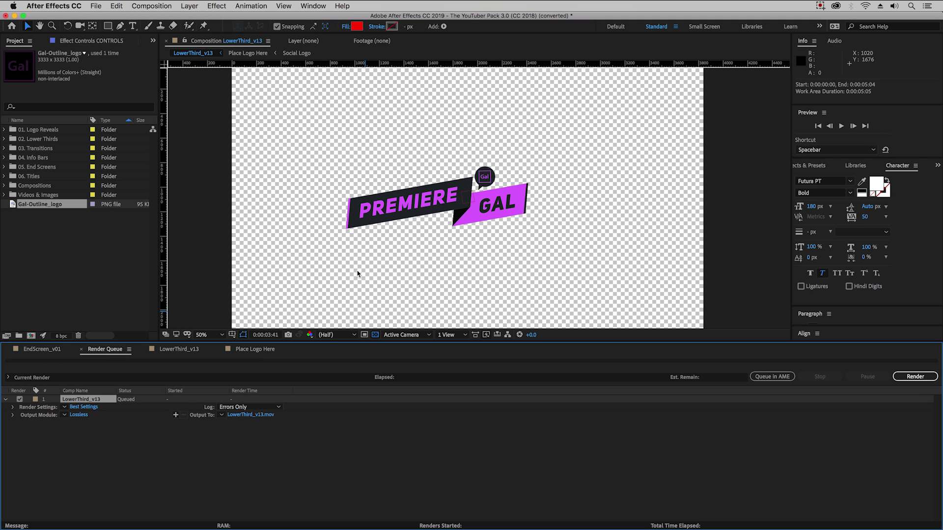
# Step: Set the output module's video channels to RGB + Alpha for the queued LowerThird_v13 render
pyautogui.click(79, 416)
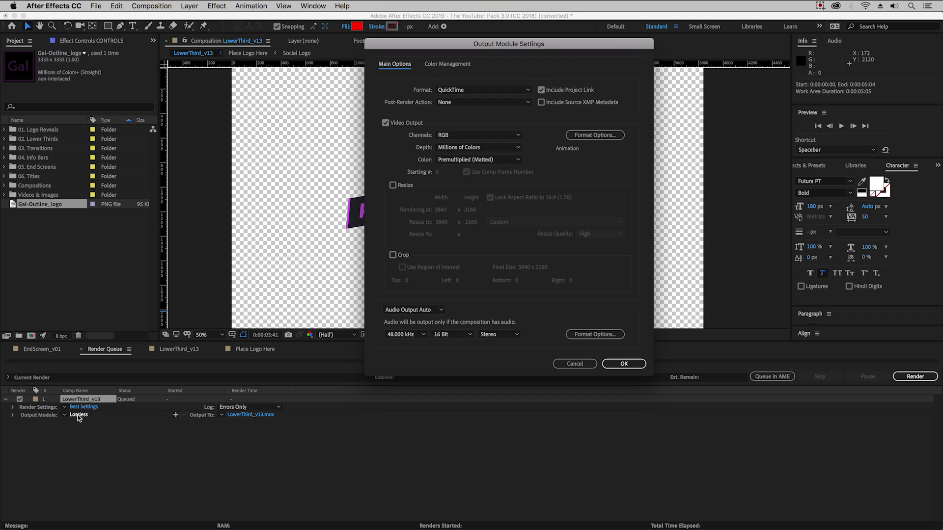
pyautogui.click(462, 135)
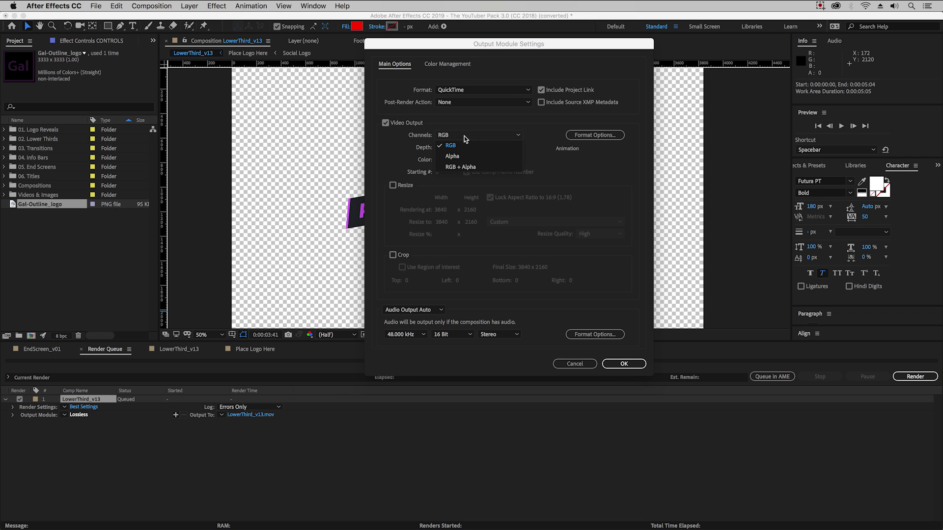
pyautogui.click(464, 167)
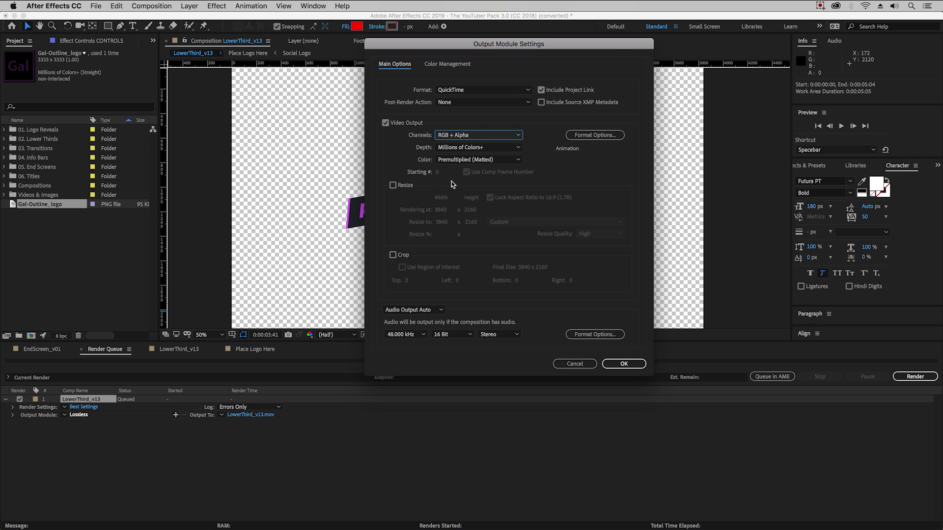
pyautogui.click(629, 364)
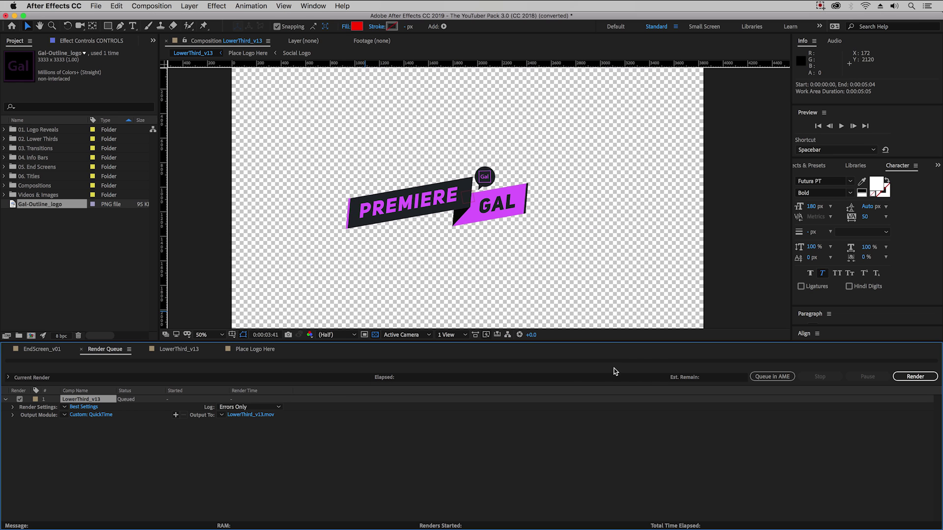
# Step: Set the render's output file name to DemoLT in the AE Exports folder
pyautogui.click(246, 415)
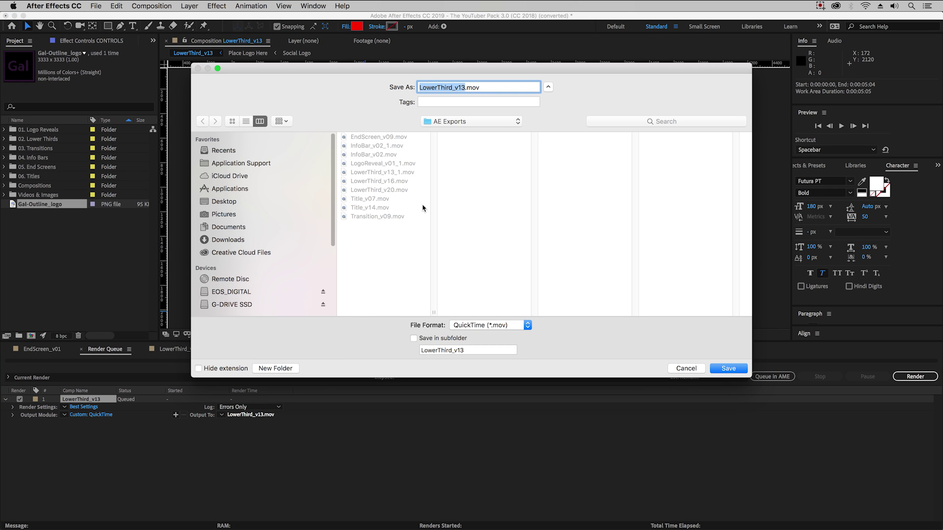
pyautogui.write('DemoLT')
pyautogui.click(726, 370)
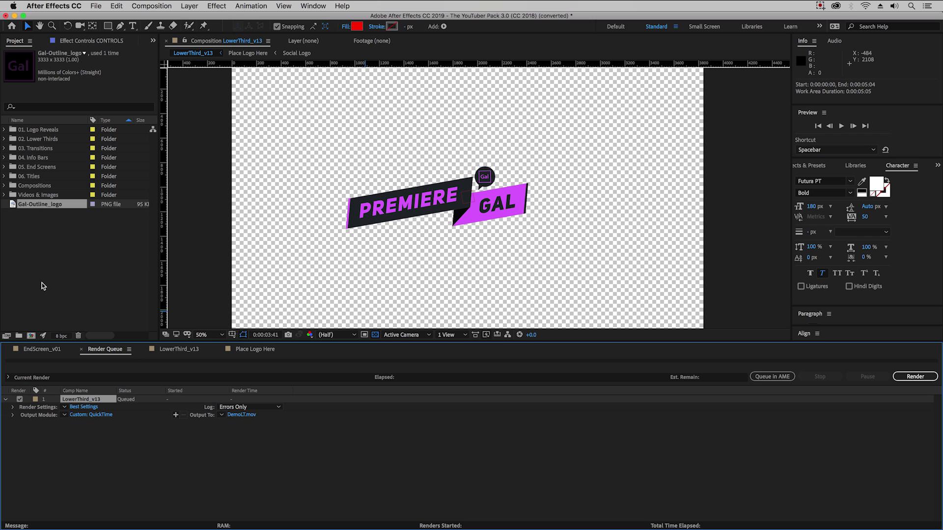
# Step: Open the EndScreen_v09 composition from the 05. End Screens folder and fit it to the viewer
pyautogui.click(4, 167)
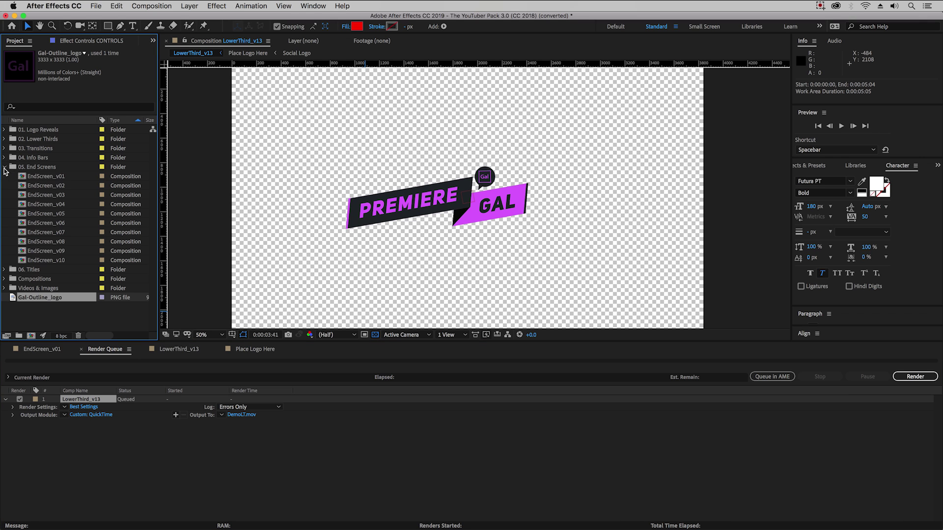
pyautogui.click(22, 242)
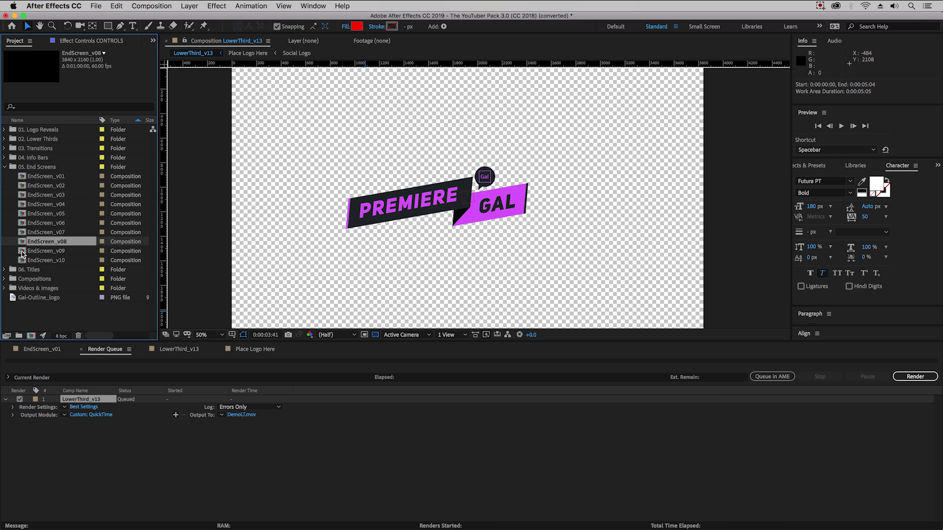
pyautogui.click(21, 251)
pyautogui.doubleClick(22, 251)
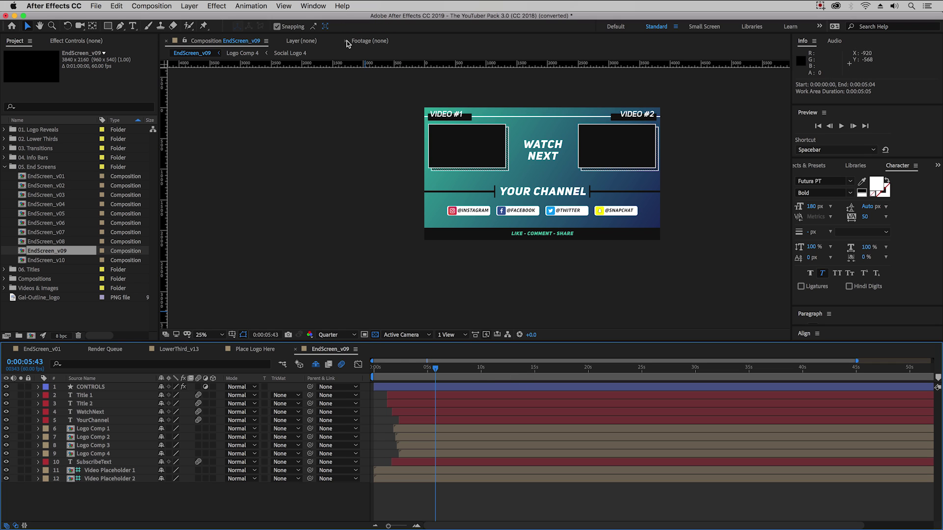
pyautogui.click(206, 335)
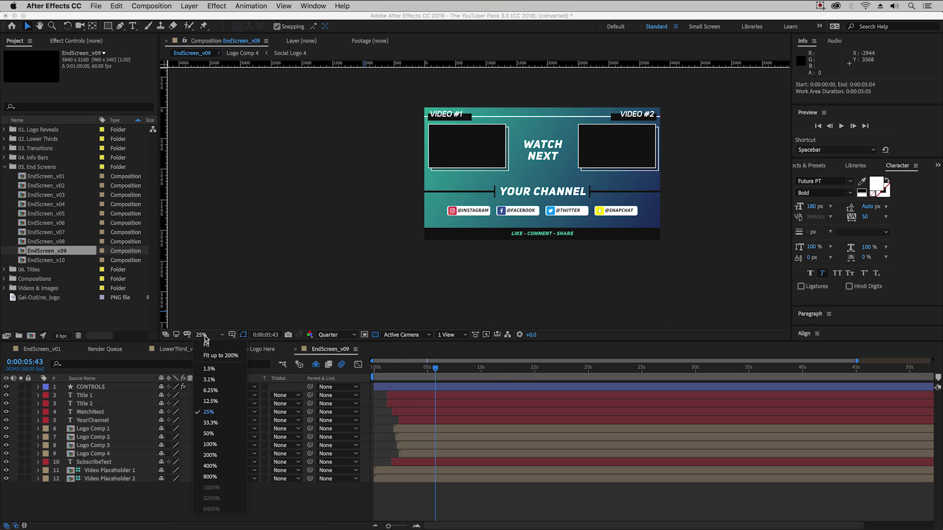
pyautogui.click(209, 344)
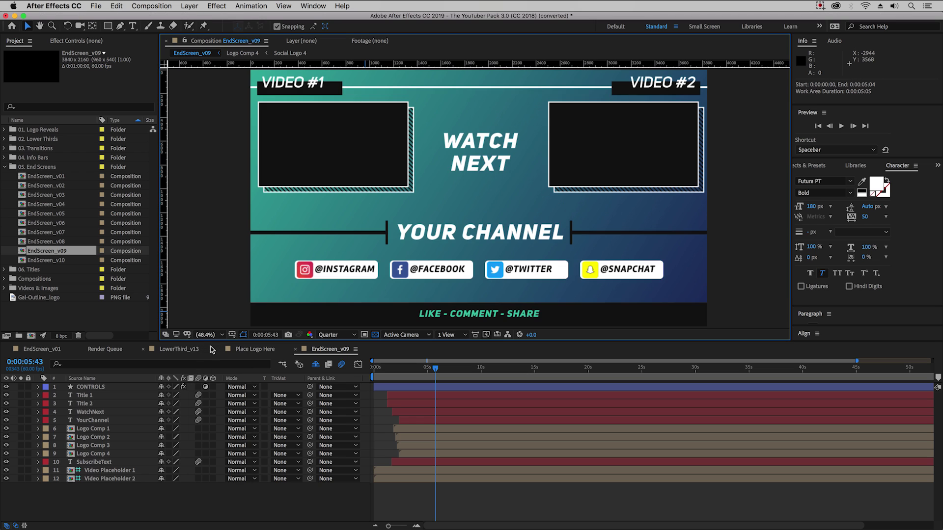
# Step: Play a short preview of EndScreen_v09 at Full resolution
pyautogui.click(338, 336)
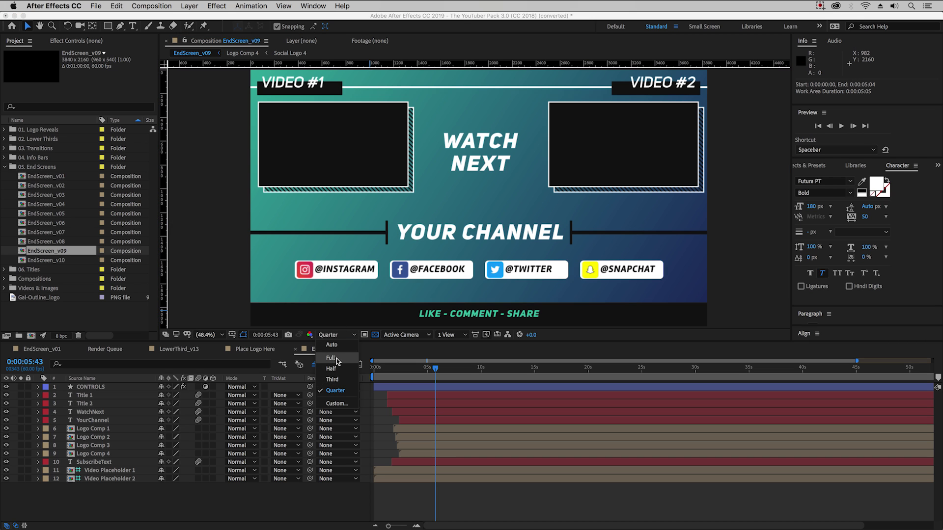
pyautogui.click(331, 358)
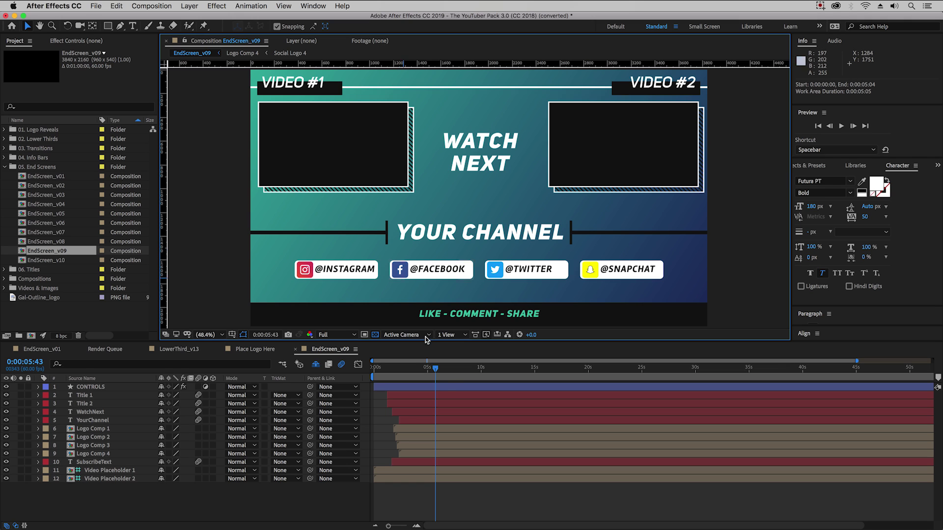
pyautogui.press('space')
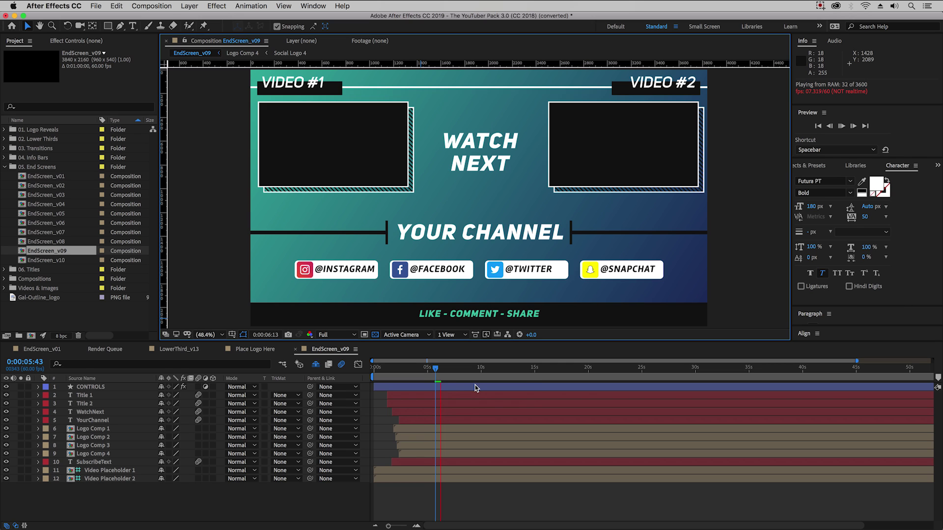
pyautogui.press('space')
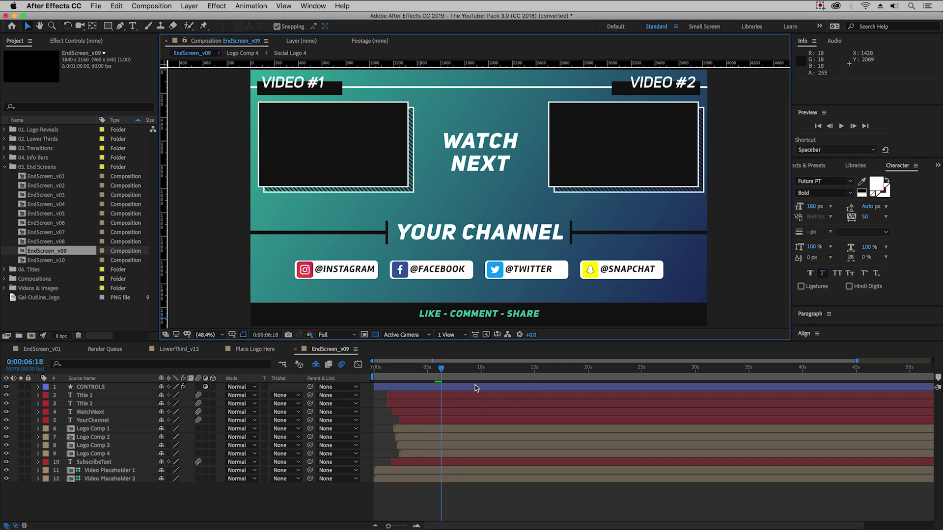
# Step: Set the viewer resolution of EndScreen_v09 to Quarter
pyautogui.click(337, 335)
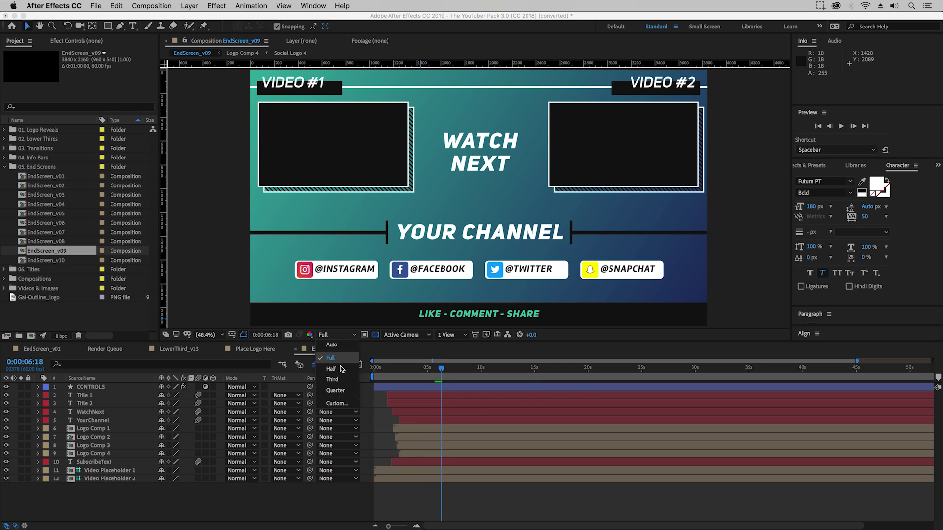
pyautogui.click(336, 390)
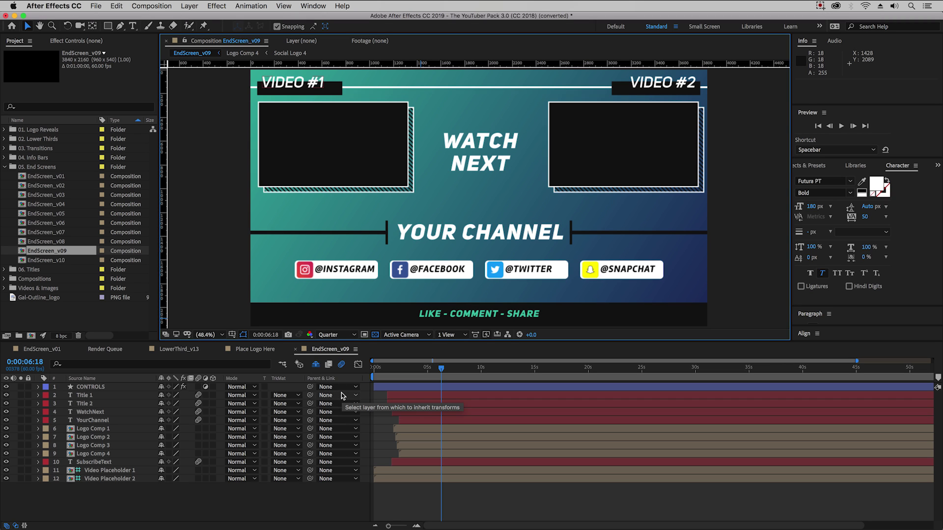